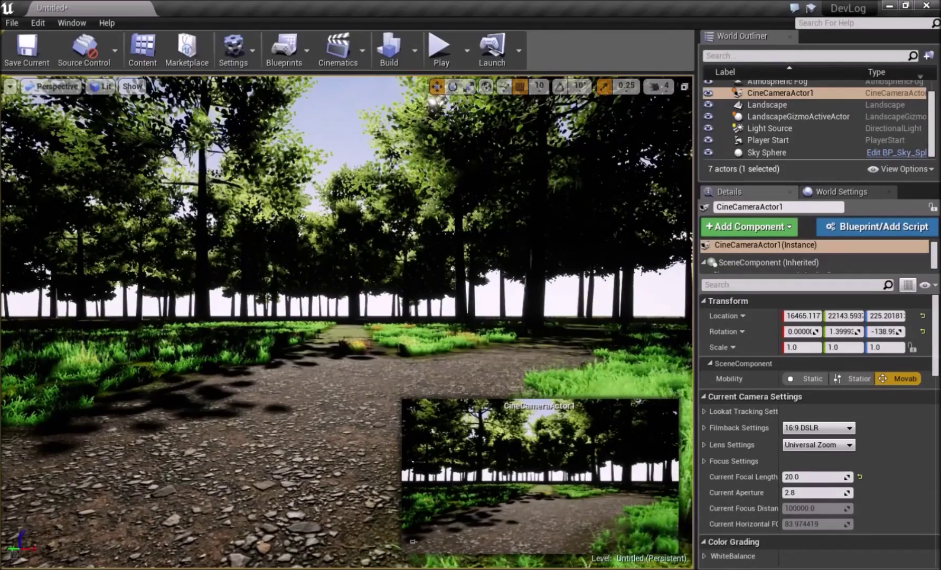
Step: Look over the forest scene from several angles, examining the gravel path, the trees and their shadows
{"action": "mouse_move", "coordinate": [317, 297]}
{"action": "right_mouse_down"}
{"action": "mouse_move", "coordinate": [190, 282]}
{"action": "mouse_move", "coordinate": [275, 269]}
{"action": "mouse_move", "coordinate": [317, 283]}
{"action": "right_mouse_up"}
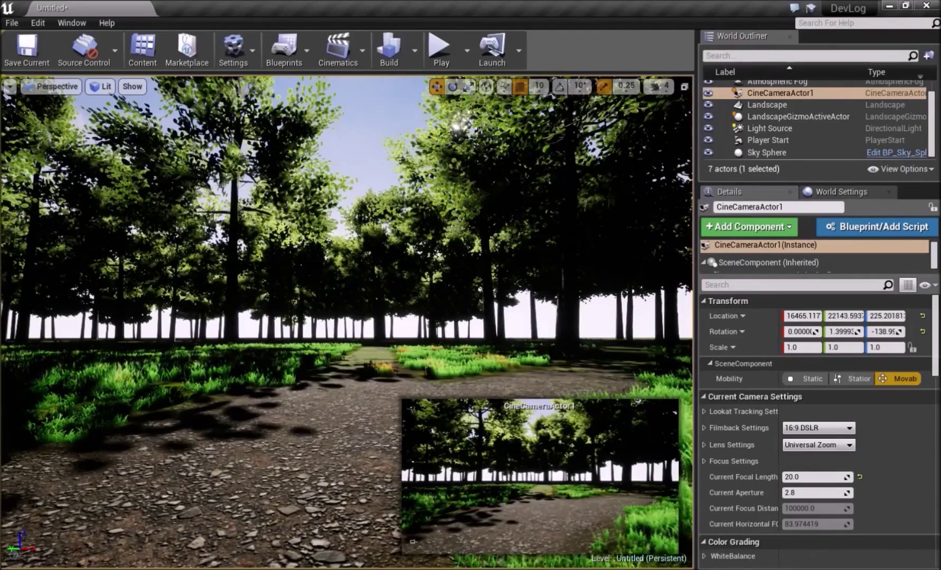
{"action": "right_click_drag", "start_coordinate": [316, 285], "coordinate": [412, 301]}
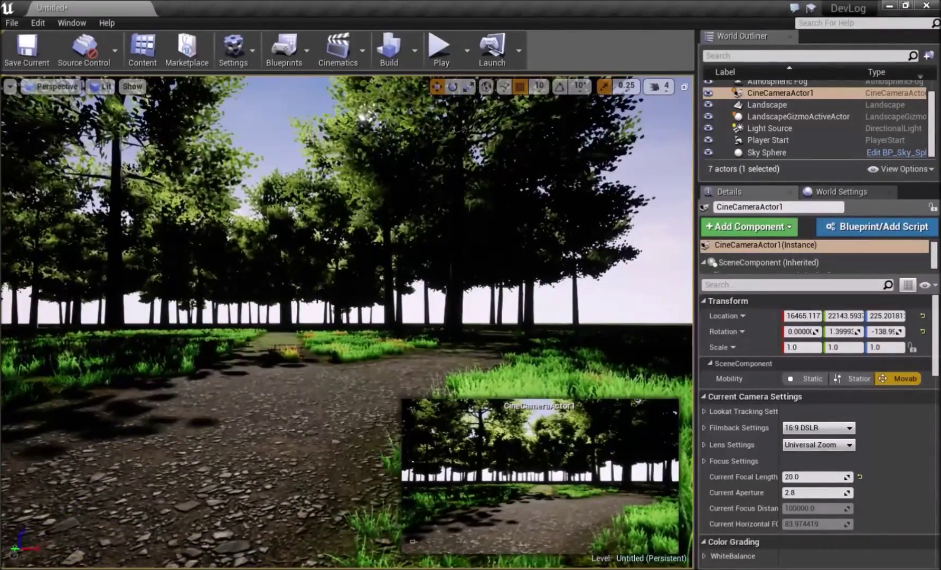
{"action": "mouse_move", "coordinate": [285, 221]}
{"action": "right_mouse_down"}
{"action": "mouse_move", "coordinate": [391, 220]}
{"action": "mouse_move", "coordinate": [274, 220]}
{"action": "mouse_move", "coordinate": [280, 213]}
{"action": "right_mouse_up"}
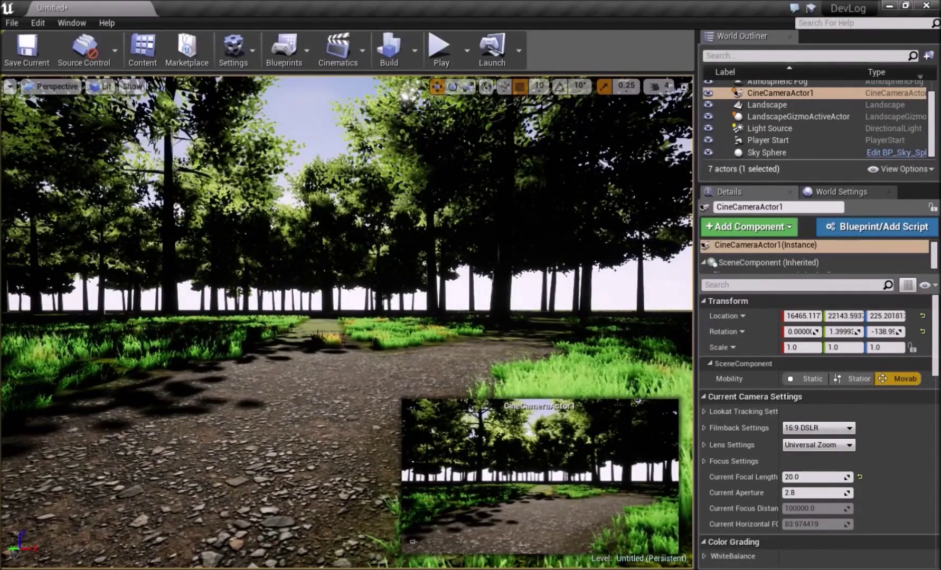
{"action": "mouse_move", "coordinate": [280, 214]}
{"action": "right_mouse_down"}
{"action": "mouse_move", "coordinate": [238, 216]}
{"action": "mouse_move", "coordinate": [280, 216]}
{"action": "right_mouse_up"}
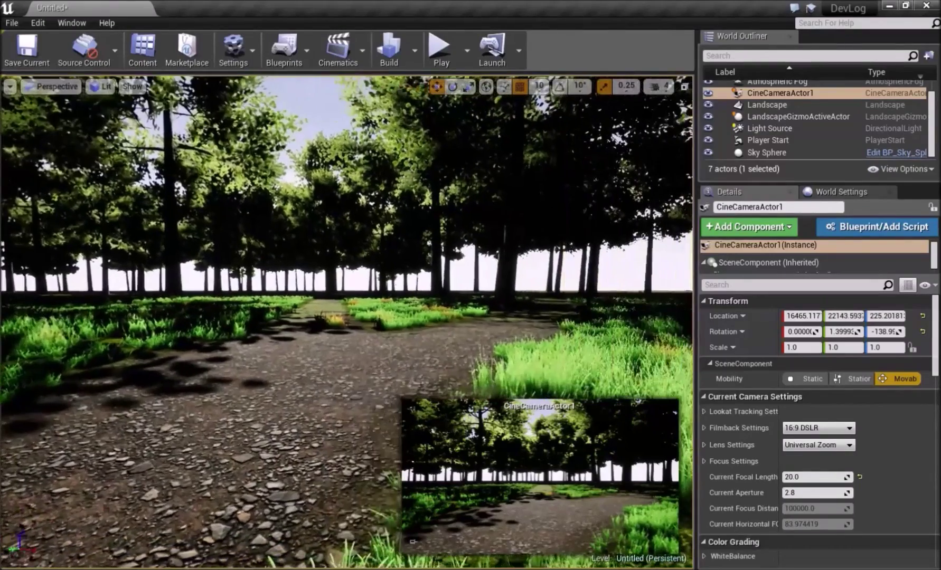
{"action": "right_click_drag", "start_coordinate": [313, 315], "coordinate": [343, 284]}
{"action": "right_click_drag", "start_coordinate": [286, 177], "coordinate": [295, 178]}
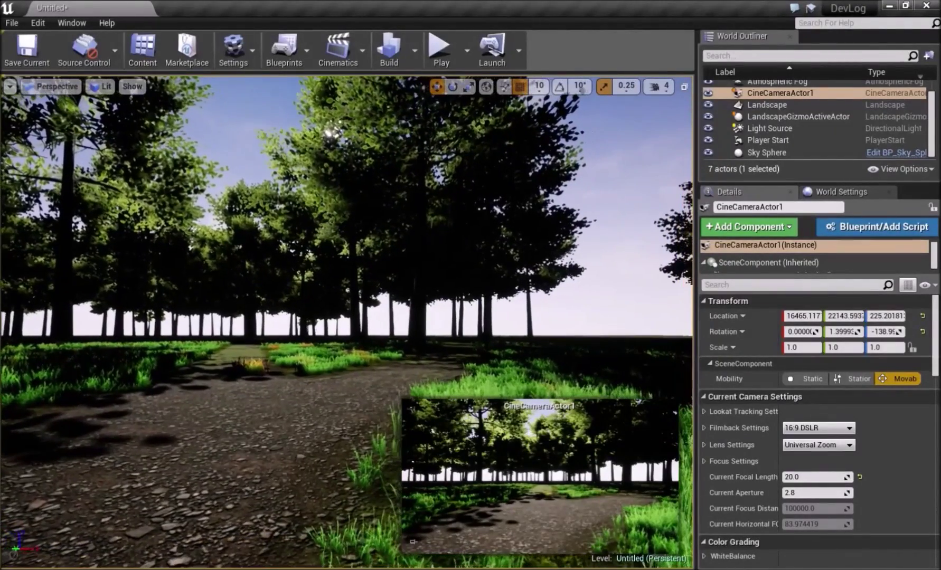
{"action": "right_click_drag", "start_coordinate": [380, 238], "coordinate": [222, 322]}
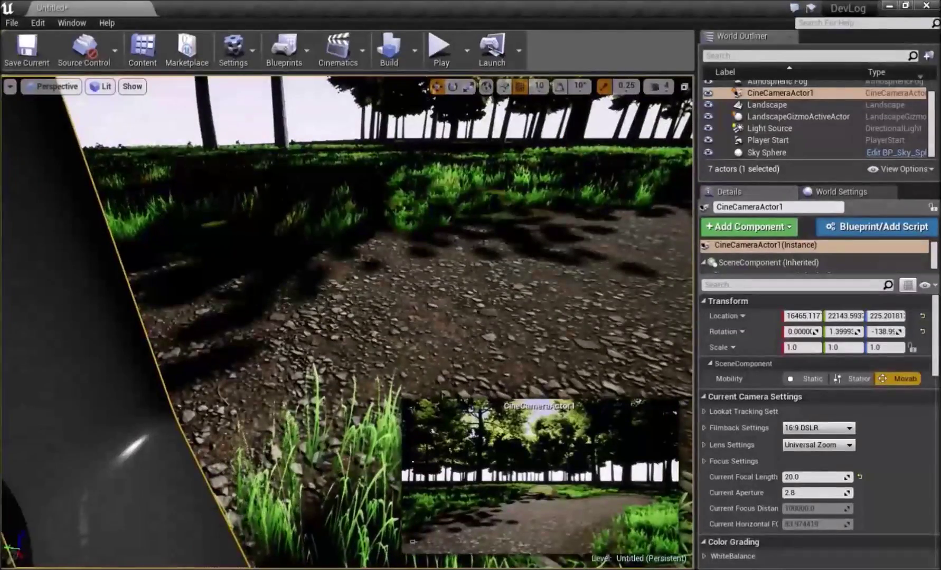
{"action": "right_click_drag", "start_coordinate": [284, 297], "coordinate": [348, 264]}
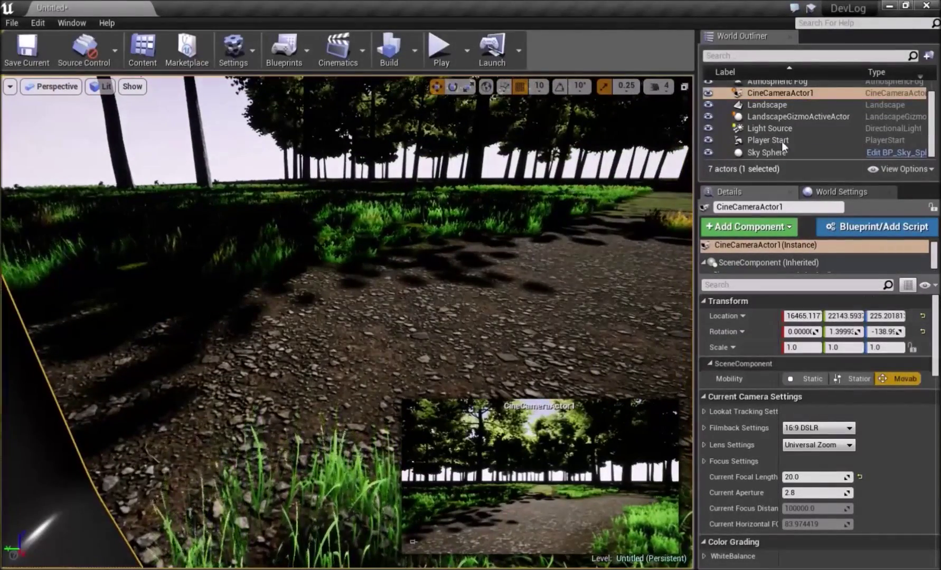
Step: Select the Light Source directional light and set its mobility to Movable
{"action": "left_click", "coordinate": [768, 129]}
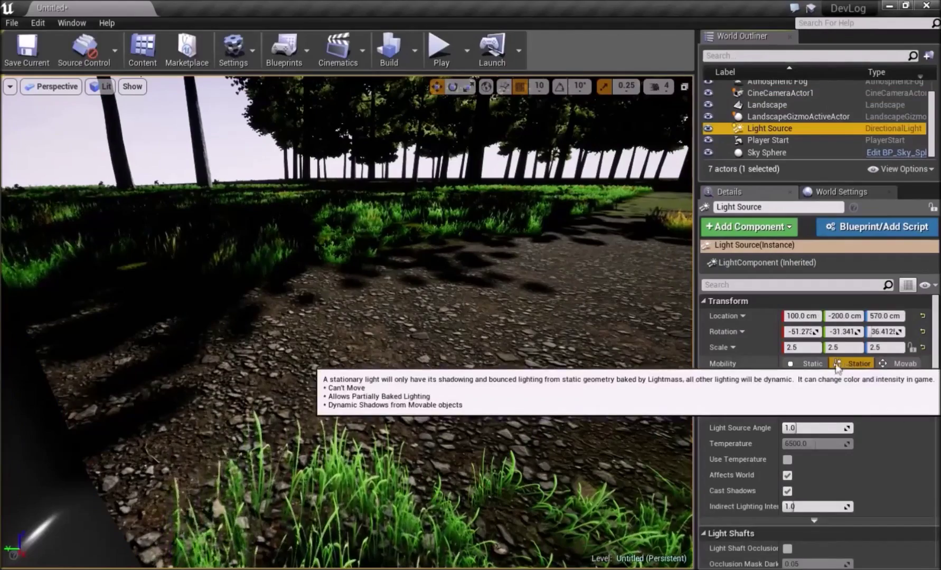
{"action": "left_click", "coordinate": [808, 364]}
{"action": "left_click", "coordinate": [894, 363]}
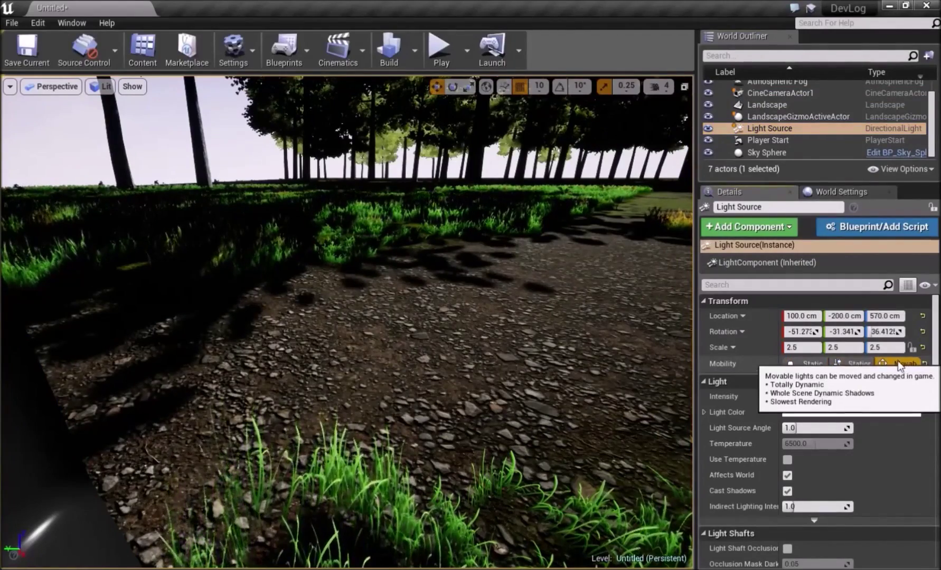
Step: Set the Light Source's intensity to 15.0 to brighten the sunlight over the path
{"action": "right_click_drag", "start_coordinate": [464, 296], "coordinate": [580, 264]}
{"action": "right_click_drag", "start_coordinate": [354, 319], "coordinate": [426, 306]}
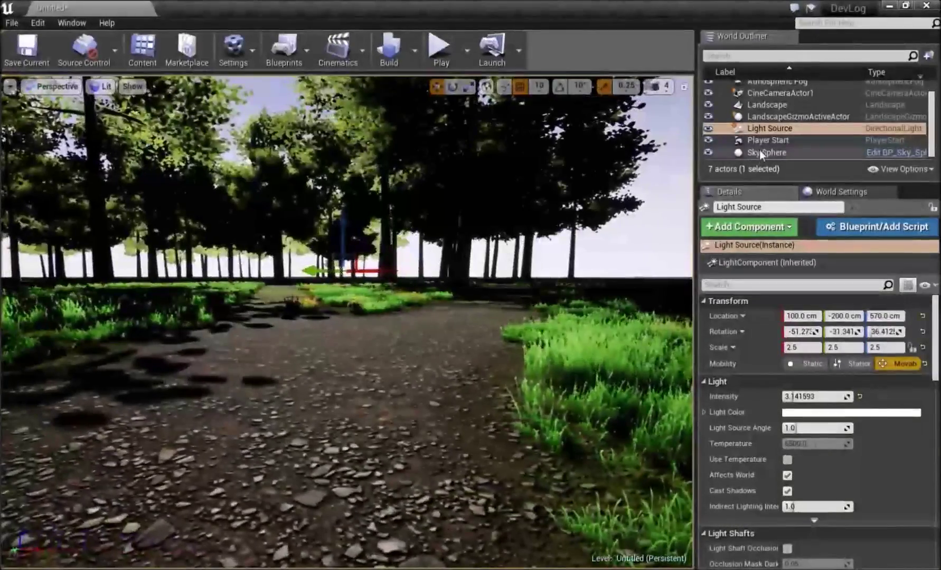
{"action": "right_click_drag", "start_coordinate": [384, 349], "coordinate": [329, 376]}
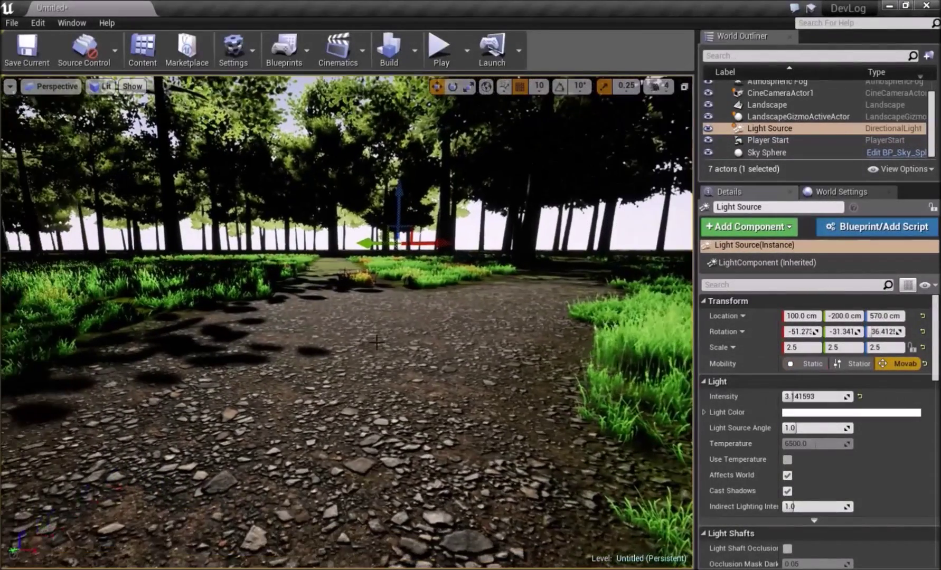
{"action": "right_click_drag", "start_coordinate": [346, 322], "coordinate": [225, 376]}
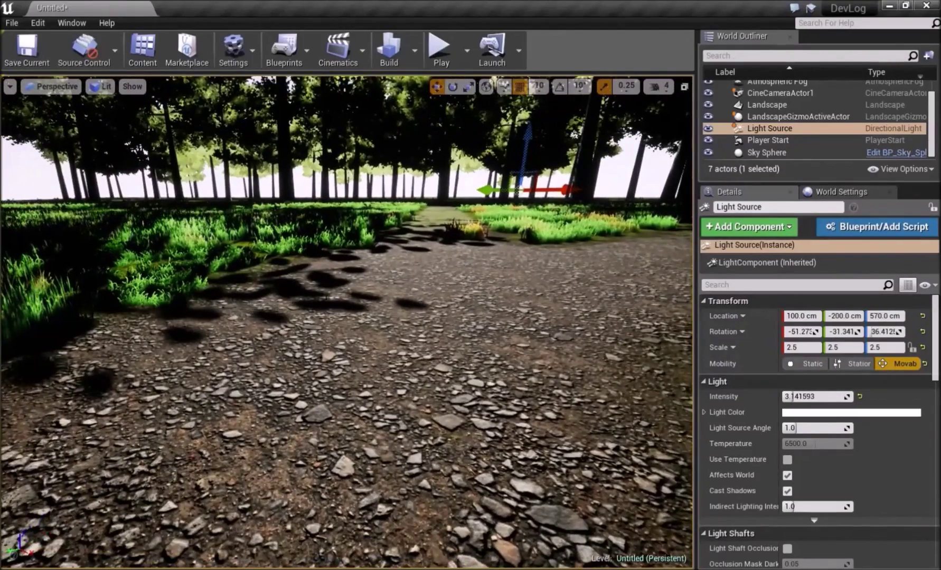
{"action": "right_click_drag", "start_coordinate": [346, 322], "coordinate": [431, 248]}
{"action": "key", "text": "d"}
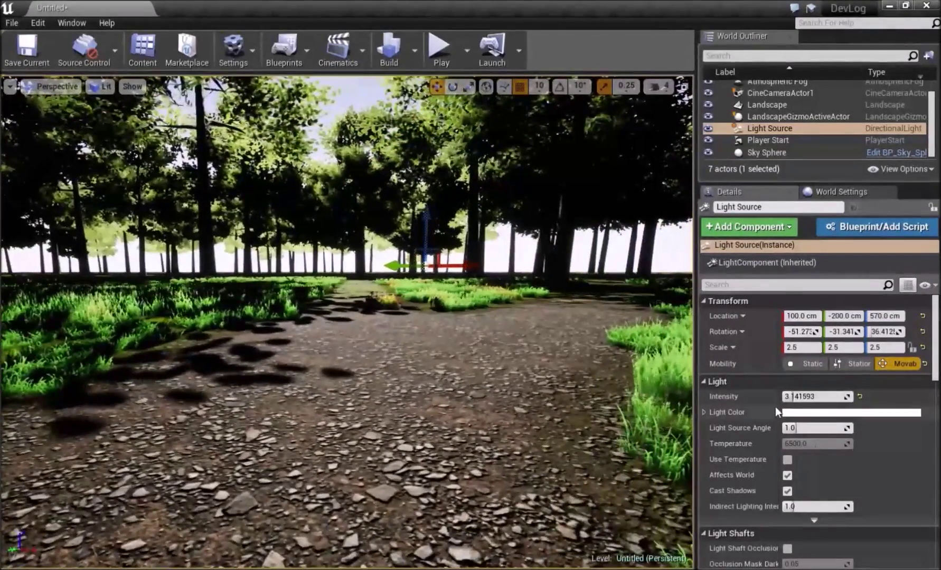
{"action": "left_click", "coordinate": [815, 396]}
{"action": "key", "text": "Return"}
{"action": "right_click_drag", "start_coordinate": [471, 317], "coordinate": [483, 293]}
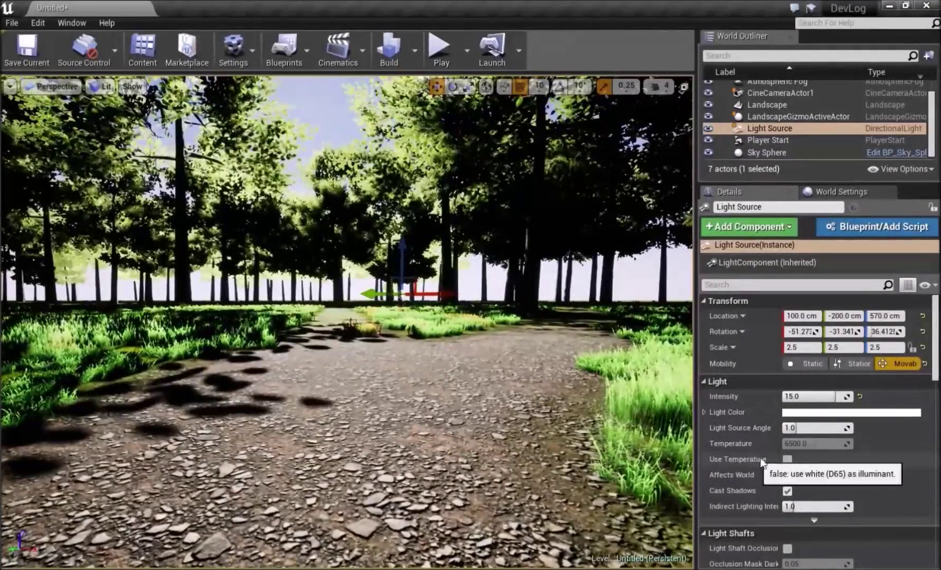
Step: Enable Use Temperature on the Light Source and set its temperature to 1700 for a warm sunset tint
{"action": "left_click", "coordinate": [789, 460]}
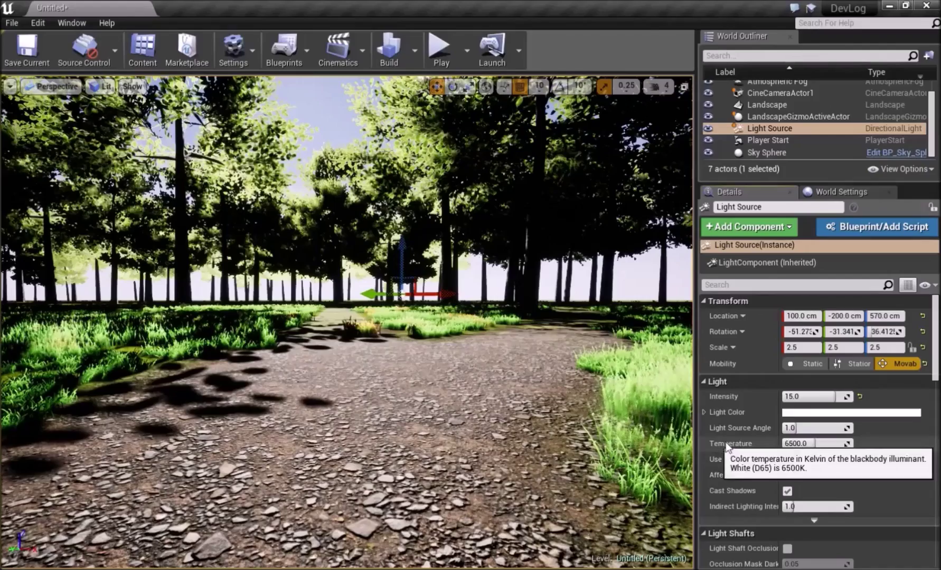
{"action": "mouse_move", "coordinate": [815, 444]}
{"action": "left_mouse_down"}
{"action": "mouse_move", "coordinate": [848, 444]}
{"action": "mouse_move", "coordinate": [805, 444]}
{"action": "mouse_move", "coordinate": [848, 444]}
{"action": "mouse_move", "coordinate": [808, 444]}
{"action": "left_mouse_up"}
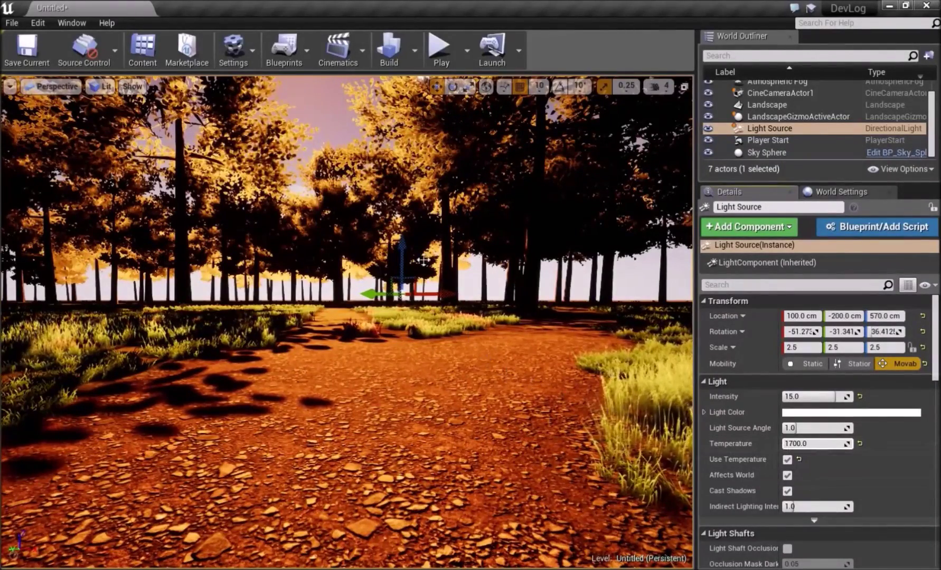
{"action": "mouse_move", "coordinate": [609, 363]}
{"action": "right_mouse_down"}
{"action": "mouse_move", "coordinate": [611, 353]}
{"action": "mouse_move", "coordinate": [615, 374]}
{"action": "right_mouse_up"}
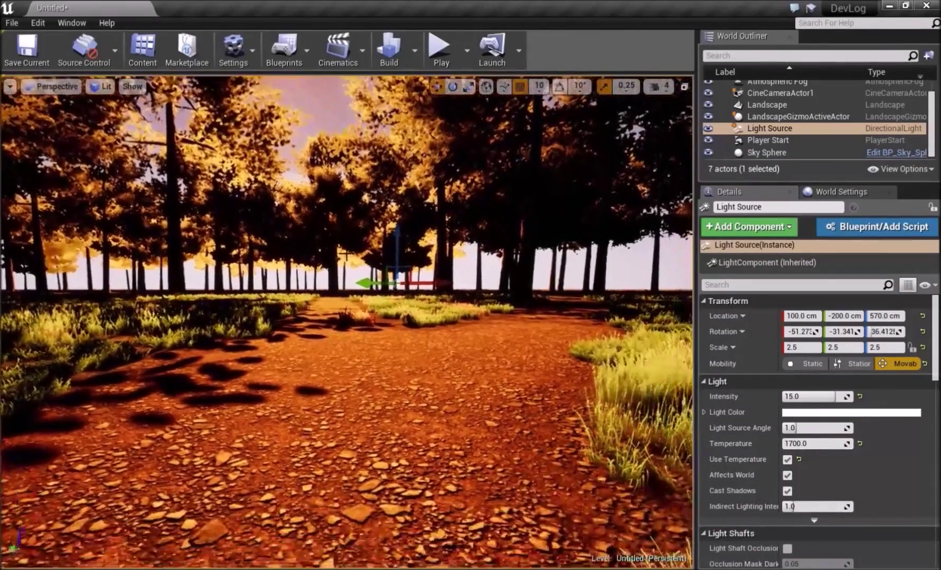
Step: Enable Light Shaft Occlusion and Light Shaft Bloom on the Light Source
{"action": "scroll", "coordinate": [779, 436], "scroll_direction": "down", "scroll_amount": 4}
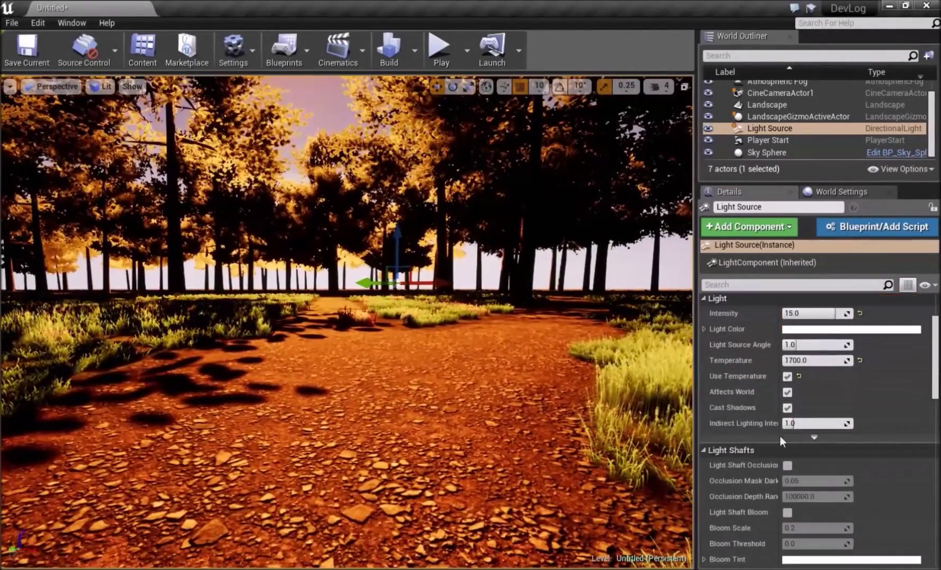
{"action": "scroll", "coordinate": [744, 363], "scroll_direction": "down", "scroll_amount": 2}
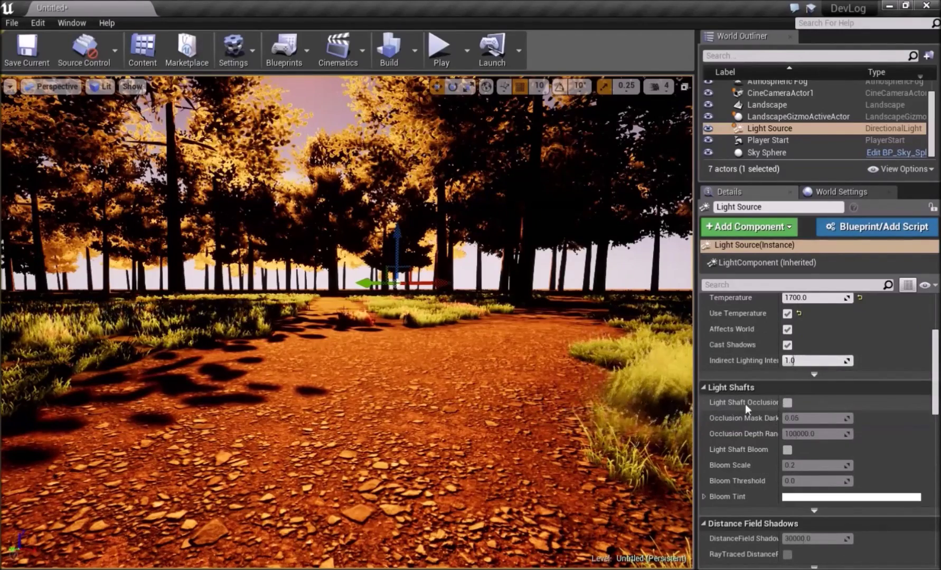
{"action": "left_click", "coordinate": [787, 402]}
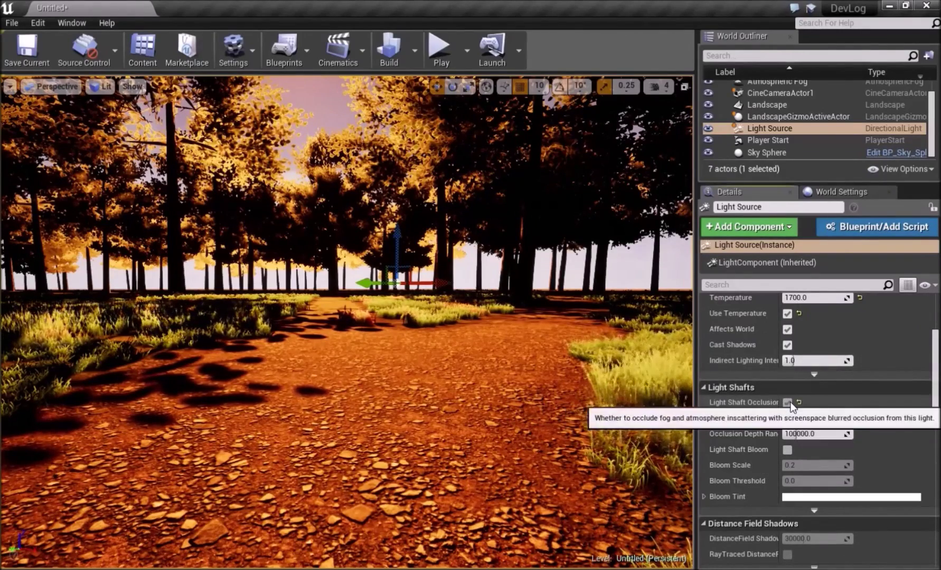
{"action": "left_click", "coordinate": [786, 449]}
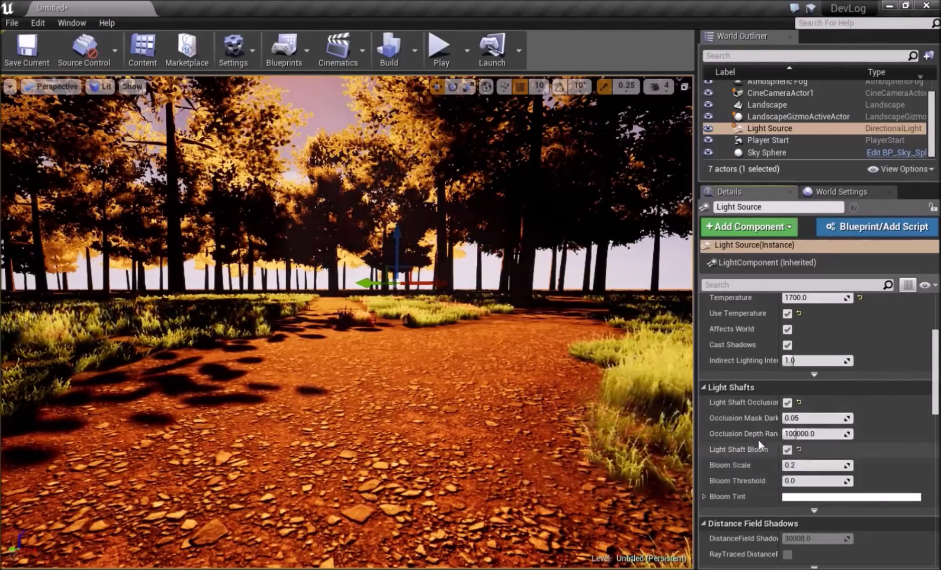
Step: Examine the light shafts' effect on the sky and treetops, then check the actors in the level
{"action": "right_click_drag", "start_coordinate": [660, 401], "coordinate": [651, 277]}
{"action": "key", "text": "a"}
{"action": "key", "text": "d"}
{"action": "key", "text": "a"}
{"action": "key", "text": "d"}
{"action": "right_click_drag", "start_coordinate": [422, 258], "coordinate": [357, 250]}
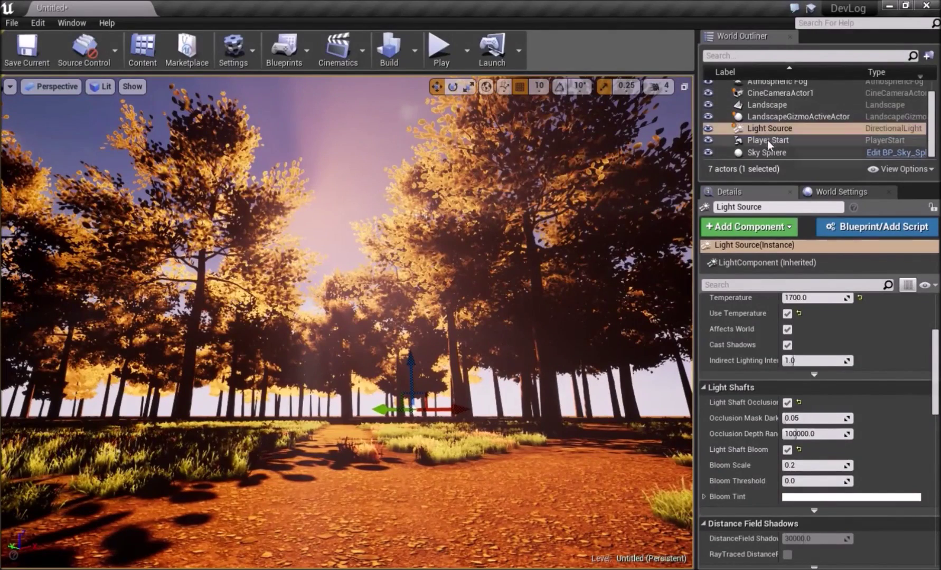
{"action": "scroll", "coordinate": [767, 140], "scroll_direction": "up", "scroll_amount": 1}
{"action": "scroll", "coordinate": [766, 127], "scroll_direction": "down", "scroll_amount": 1}
{"action": "scroll", "coordinate": [772, 125], "scroll_direction": "up", "scroll_amount": 1}
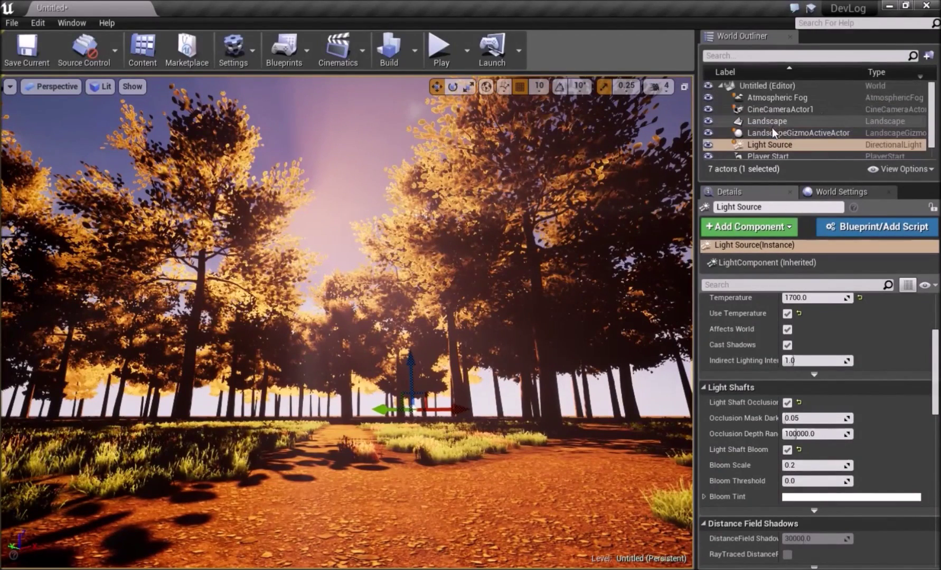
Step: Prepare the Light Source for rotation and refresh the Sky Sphere's material to sync the visible sun with the light
{"action": "left_click", "coordinate": [763, 145]}
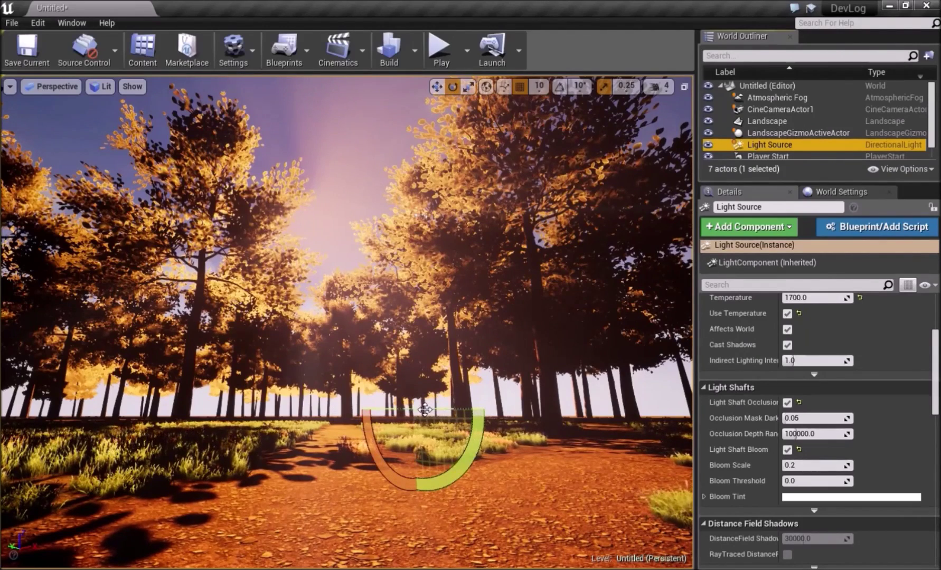
{"action": "left_click", "coordinate": [335, 170]}
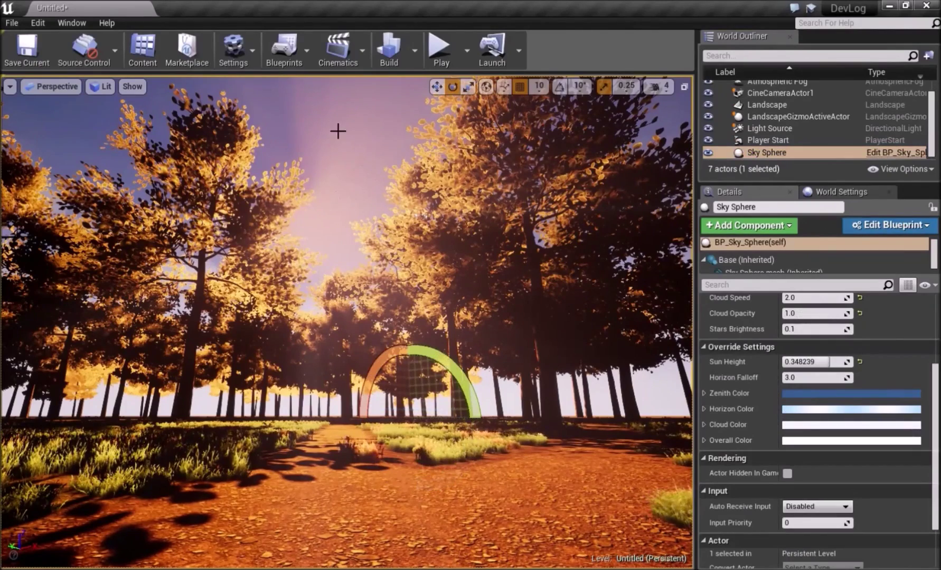
{"action": "scroll", "coordinate": [821, 369], "scroll_direction": "up", "scroll_amount": 5}
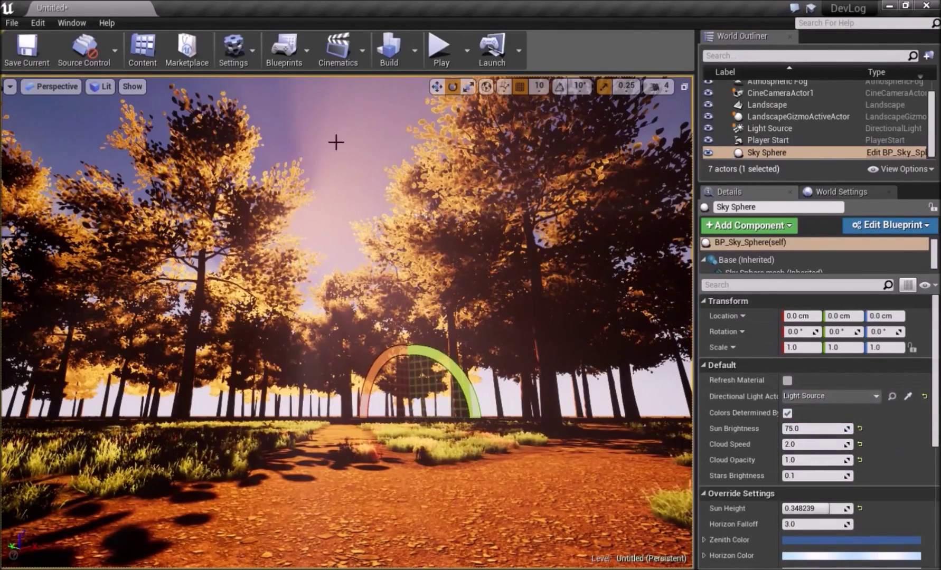
{"action": "left_click", "coordinate": [787, 380]}
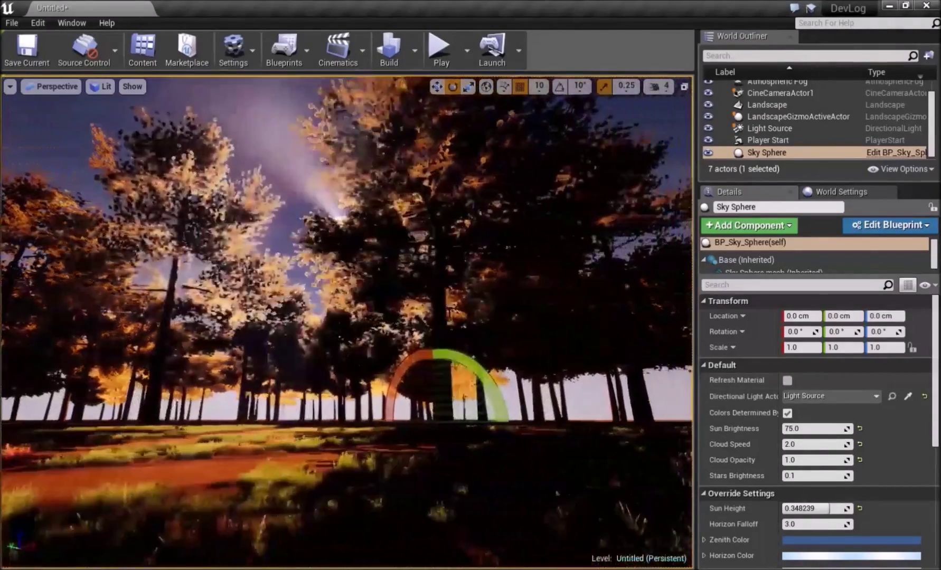
{"action": "right_click_drag", "start_coordinate": [347, 322], "coordinate": [368, 355]}
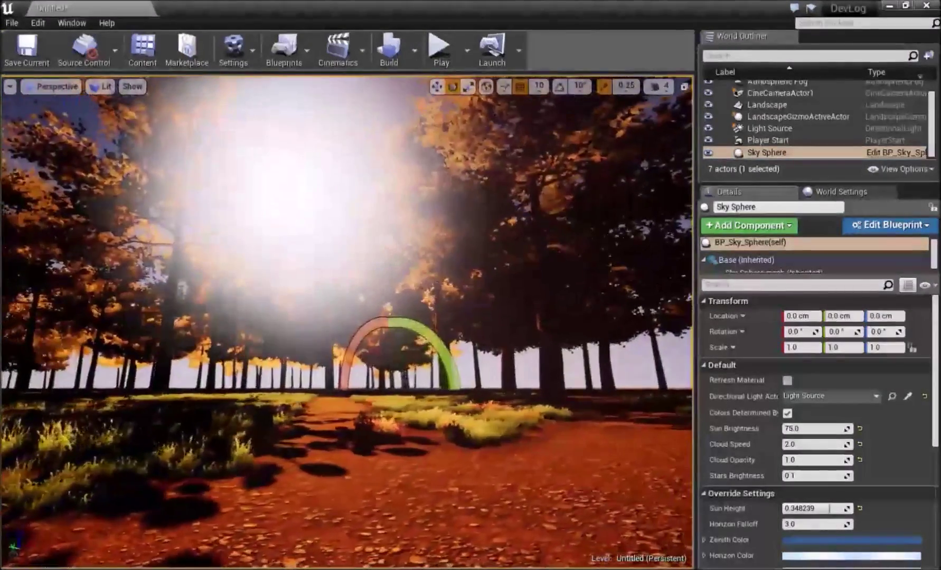
Step: Rotate the Light Source around Z to about 40.8° and refresh the Sky Sphere's material
{"action": "left_click", "coordinate": [787, 129]}
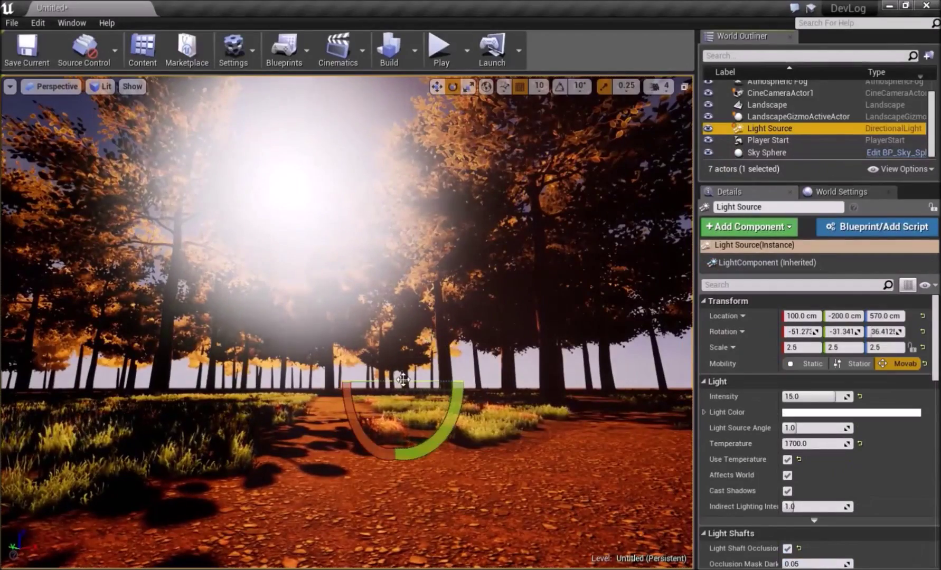
{"action": "left_click_drag", "start_coordinate": [403, 379], "coordinate": [478, 381]}
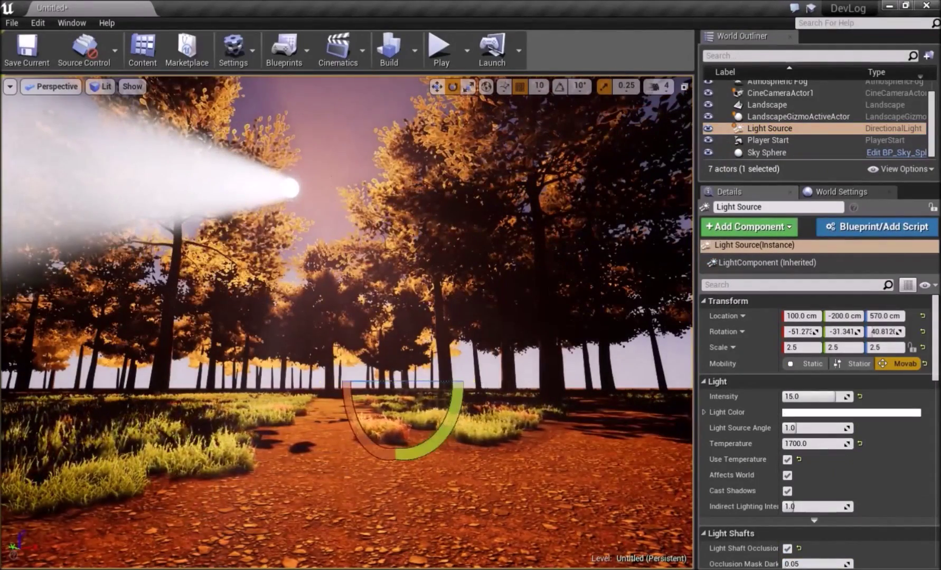
{"action": "left_click", "coordinate": [312, 117]}
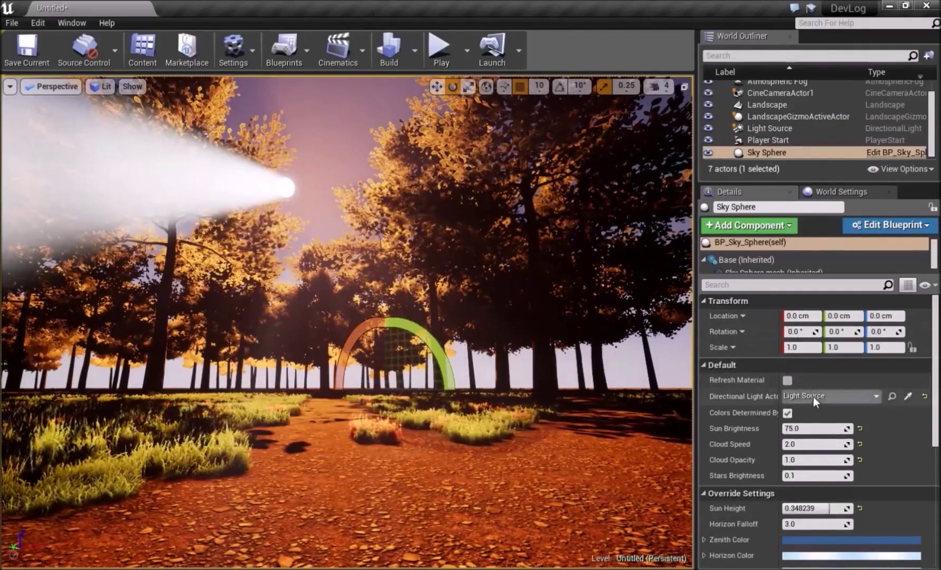
{"action": "left_click", "coordinate": [787, 380]}
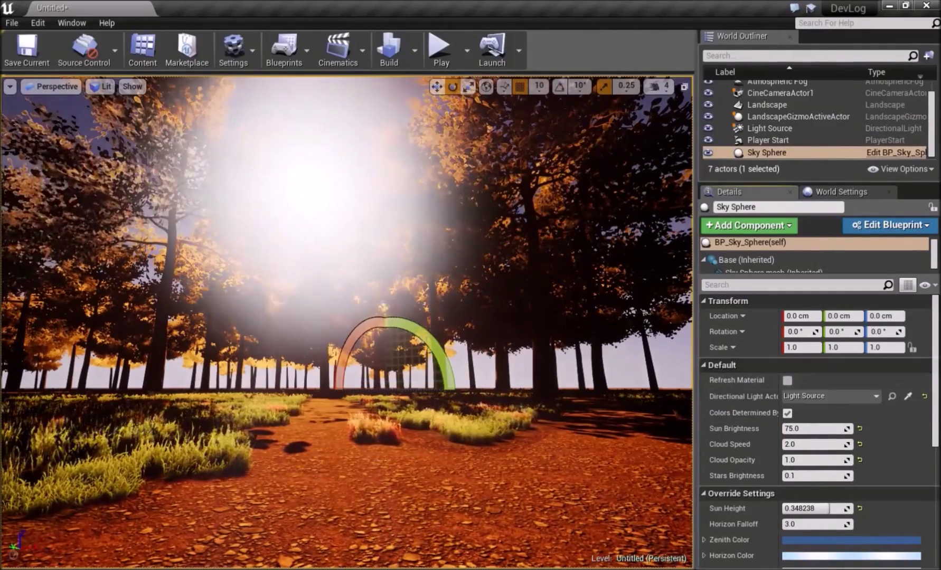
Step: Rotate the Light Source around Z to about 51.2° and refresh the Sky Sphere's material to match
{"action": "left_click", "coordinate": [766, 127]}
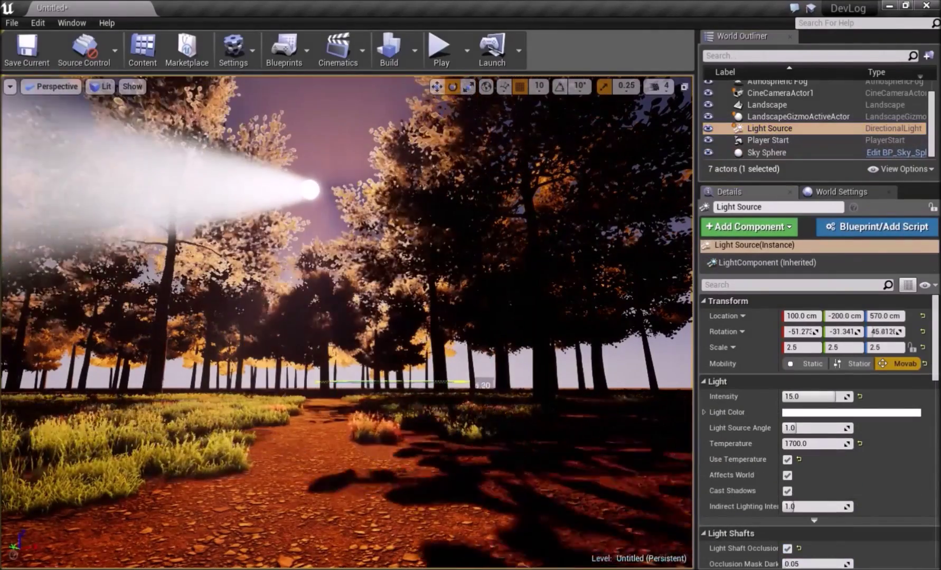
{"action": "left_click_drag", "start_coordinate": [474, 382], "coordinate": [461, 383]}
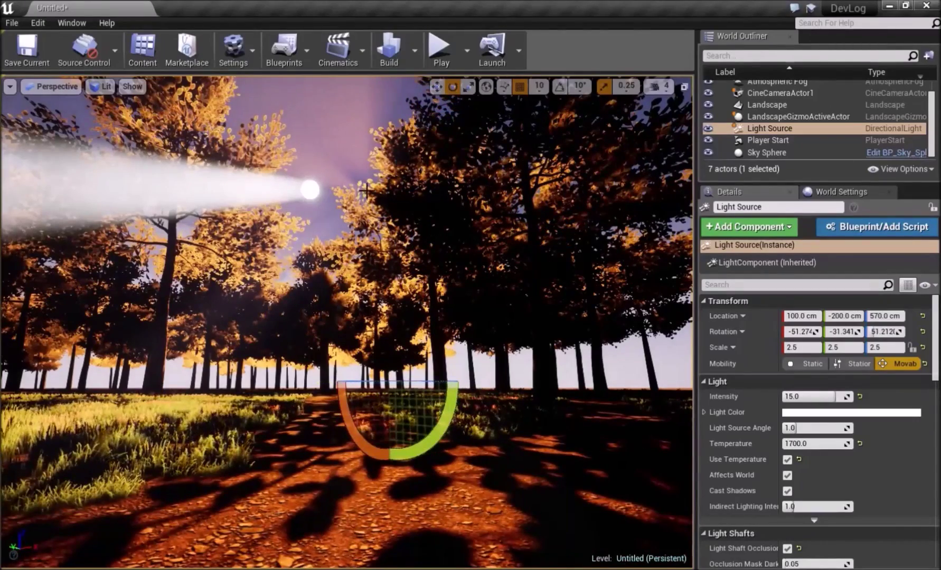
{"action": "left_click", "coordinate": [325, 124]}
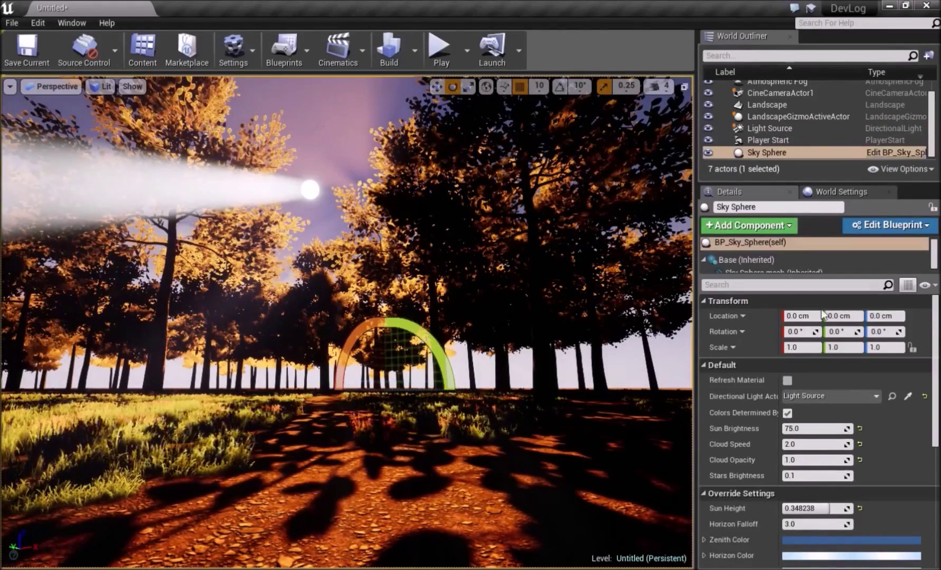
{"action": "left_click", "coordinate": [787, 380]}
{"action": "right_click_drag", "start_coordinate": [422, 343], "coordinate": [450, 391]}
{"action": "key", "text": "Escape"}
{"action": "right_click_drag", "start_coordinate": [392, 336], "coordinate": [384, 300]}
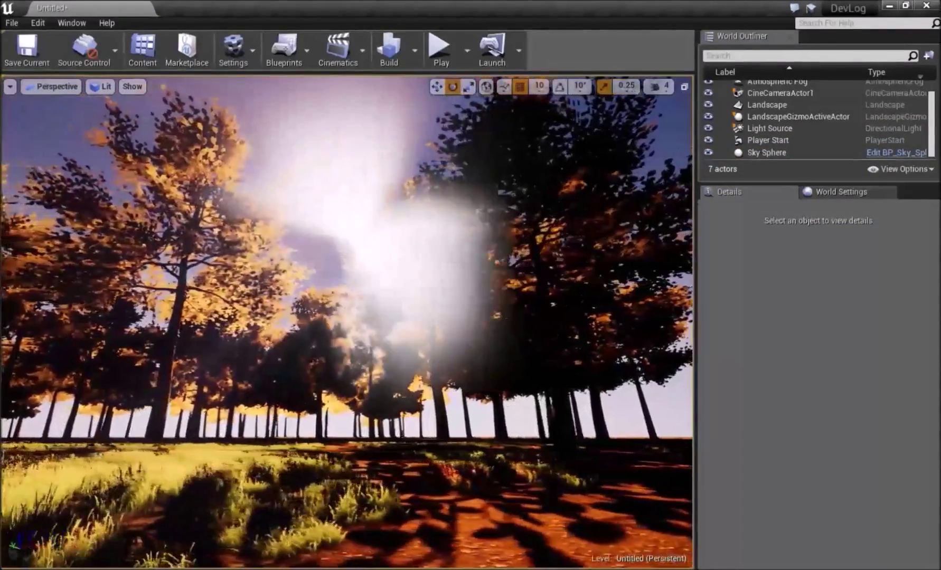
Step: Set the Light Source's light shaft Bloom Tint to a pale warm yellow with hue 45 and saturation 0.368
{"action": "left_click", "coordinate": [774, 128]}
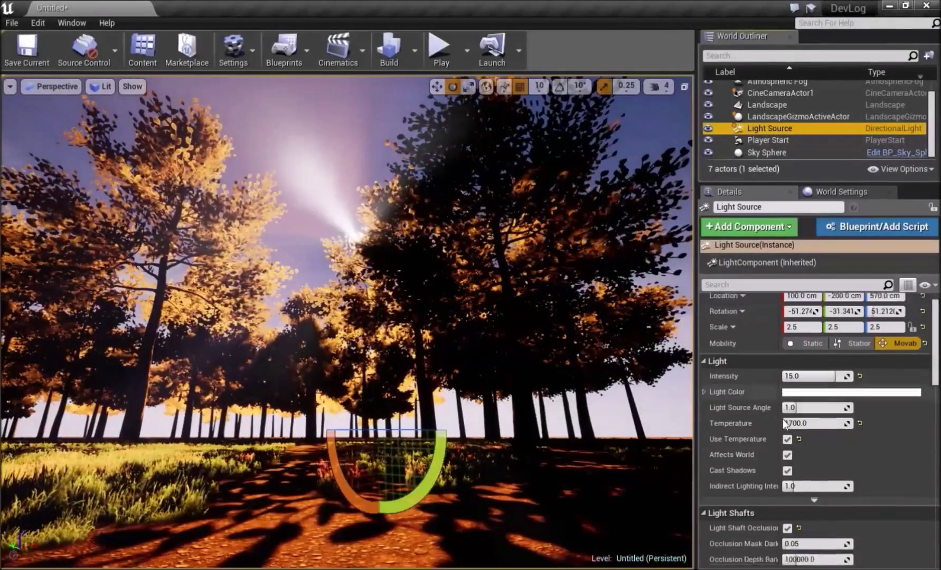
{"action": "scroll", "coordinate": [759, 454], "scroll_direction": "down", "scroll_amount": 3}
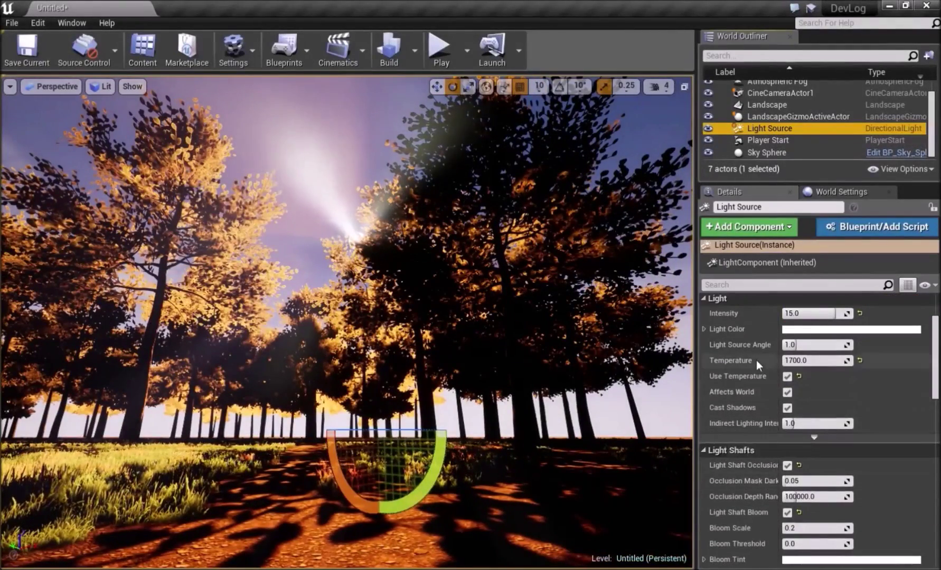
{"action": "scroll", "coordinate": [756, 360], "scroll_direction": "down", "scroll_amount": 3}
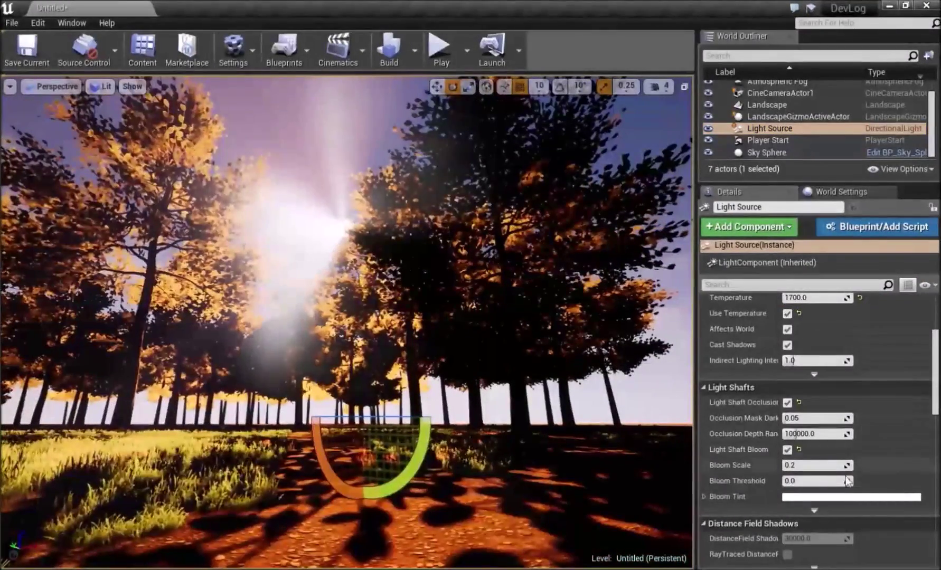
{"action": "left_click", "coordinate": [789, 497]}
{"action": "left_click", "coordinate": [595, 342]}
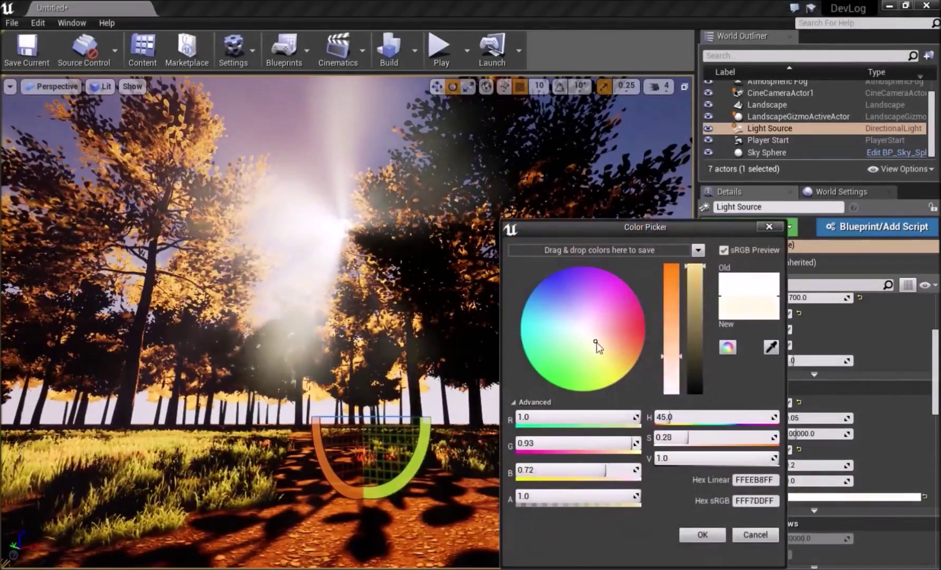
{"action": "left_click_drag", "start_coordinate": [596, 343], "coordinate": [600, 346]}
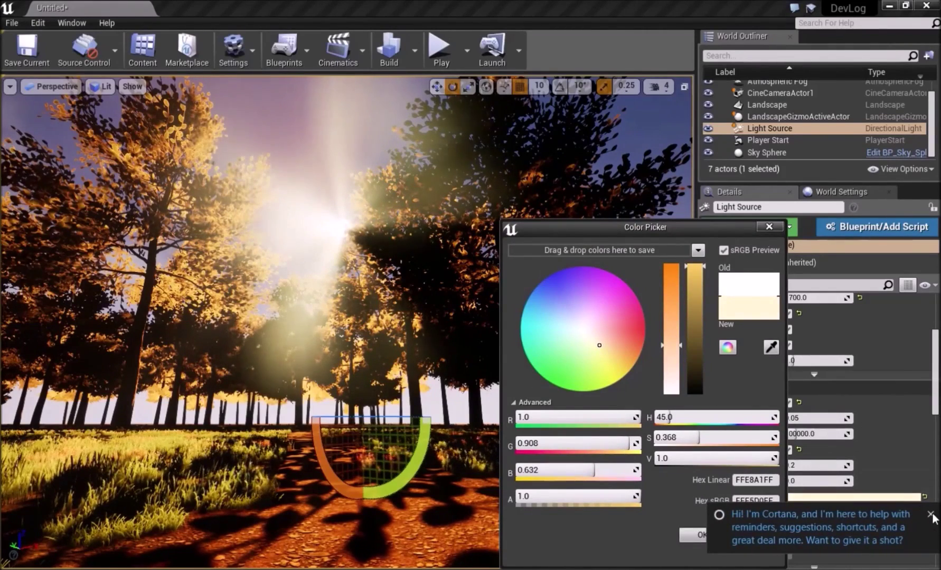
{"action": "left_click", "coordinate": [930, 515]}
{"action": "right_click_drag", "start_coordinate": [224, 218], "coordinate": [248, 234]}
{"action": "right_click_drag", "start_coordinate": [350, 216], "coordinate": [343, 286]}
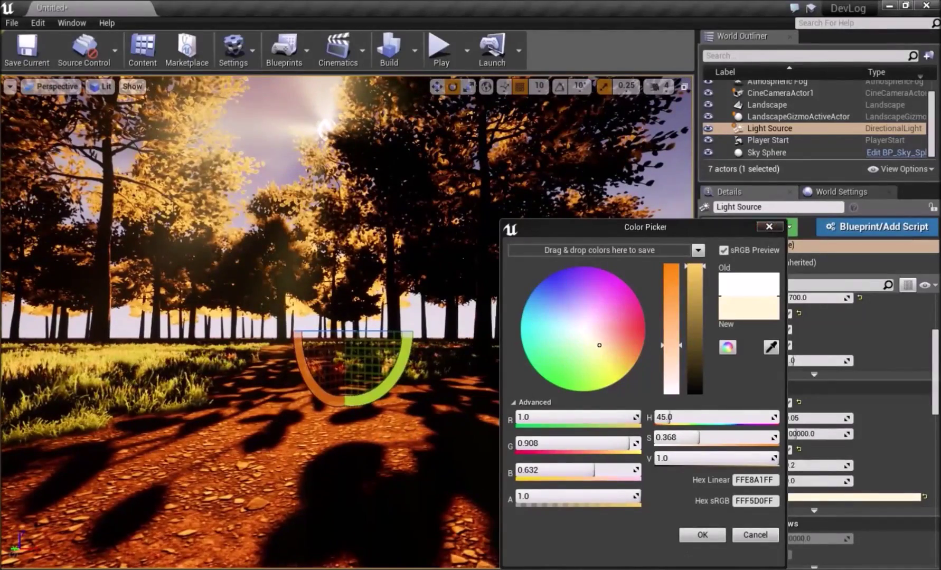
{"action": "left_click", "coordinate": [698, 535]}
Step: Add a Sky Light to the level, placing it on the grass beside the dirt path
{"action": "scroll", "coordinate": [827, 374], "scroll_direction": "up", "scroll_amount": 5}
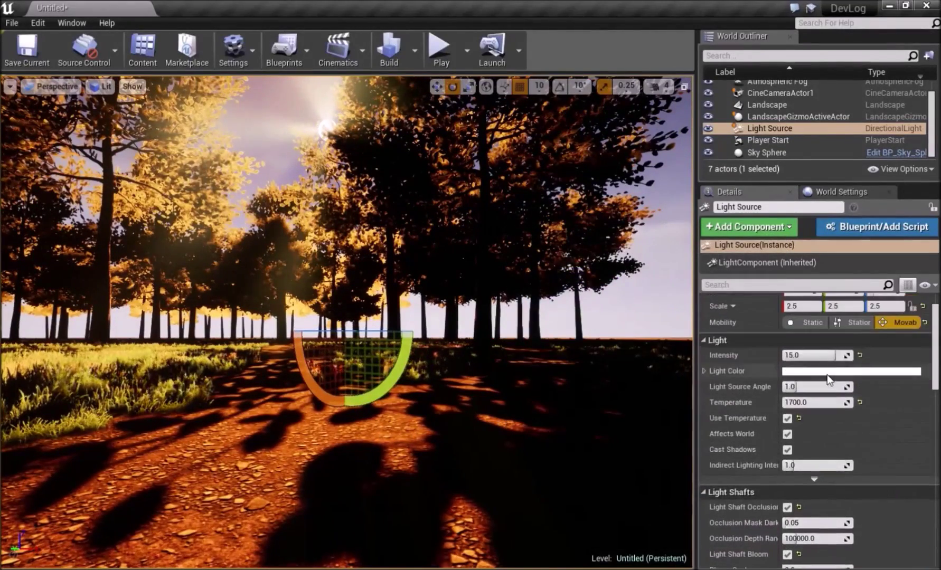
{"action": "left_click_drag", "start_coordinate": [0, 110], "coordinate": [490, 110]}
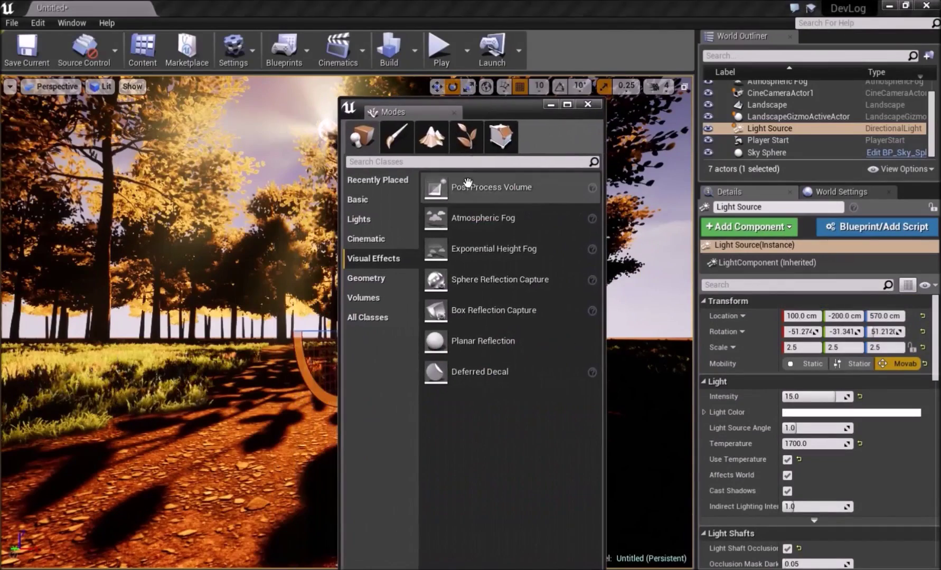
{"action": "left_click", "coordinate": [369, 219]}
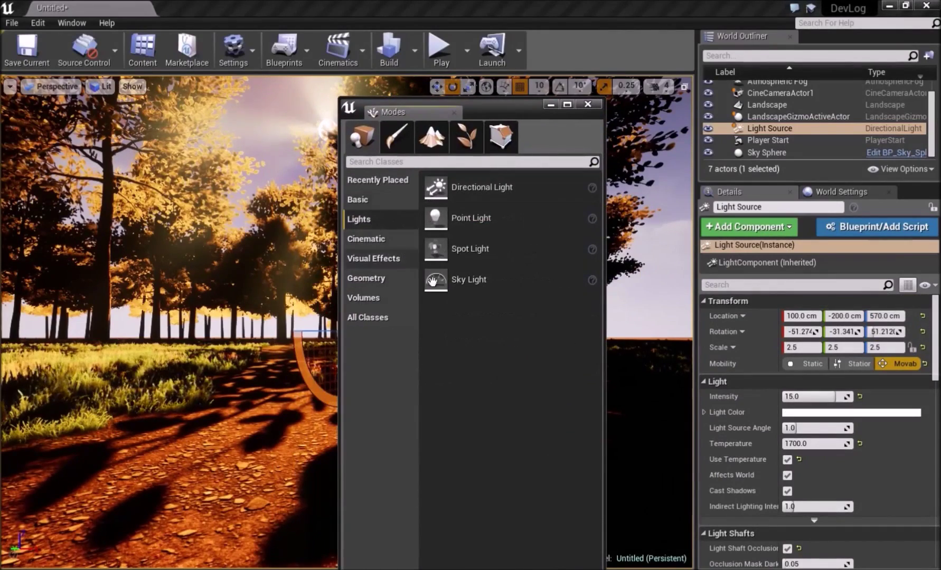
{"action": "left_click_drag", "start_coordinate": [468, 279], "coordinate": [159, 381]}
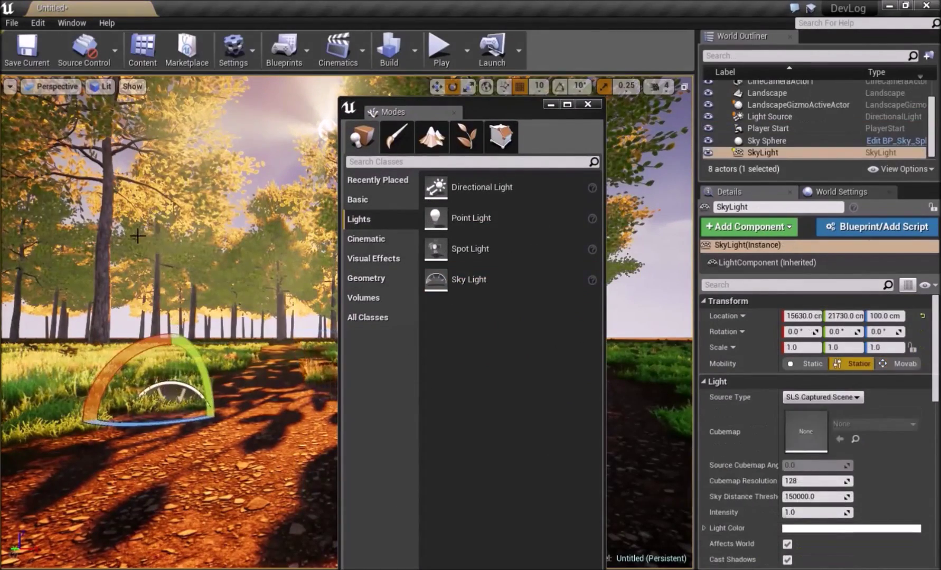
{"action": "left_click", "coordinate": [588, 104]}
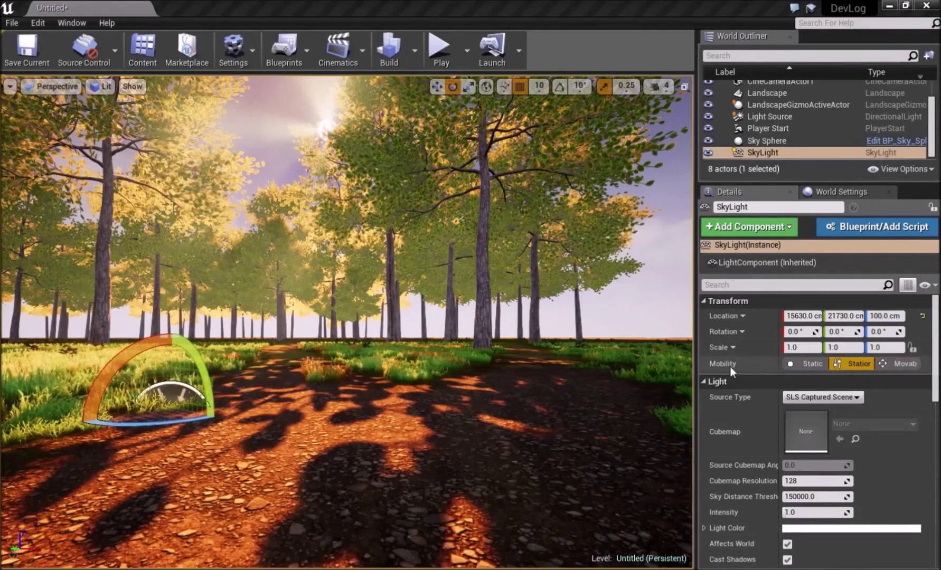
Step: Make the SkyLight movable and set its intensity to 0.2
{"action": "left_click", "coordinate": [908, 364]}
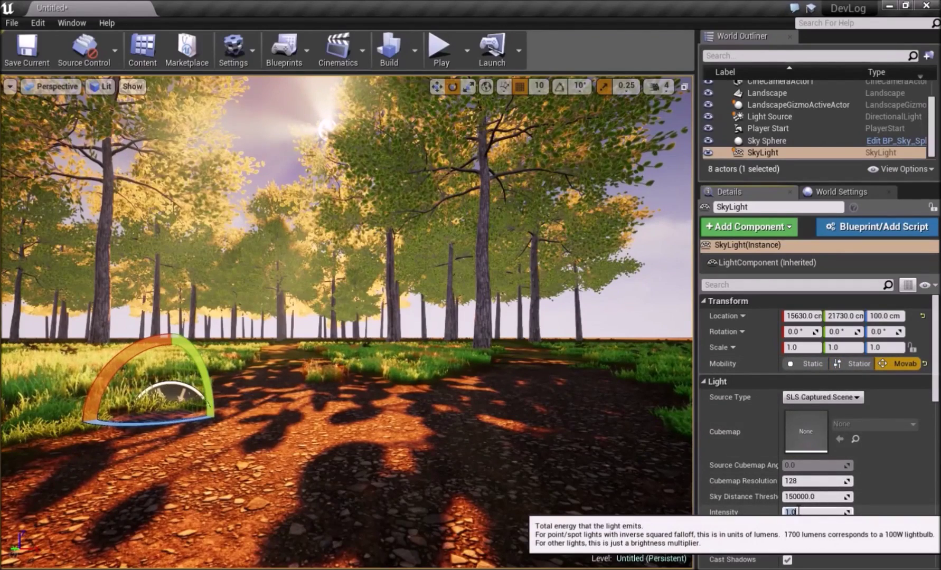
{"action": "type", "text": "0.2"}
{"action": "key", "text": "Return"}
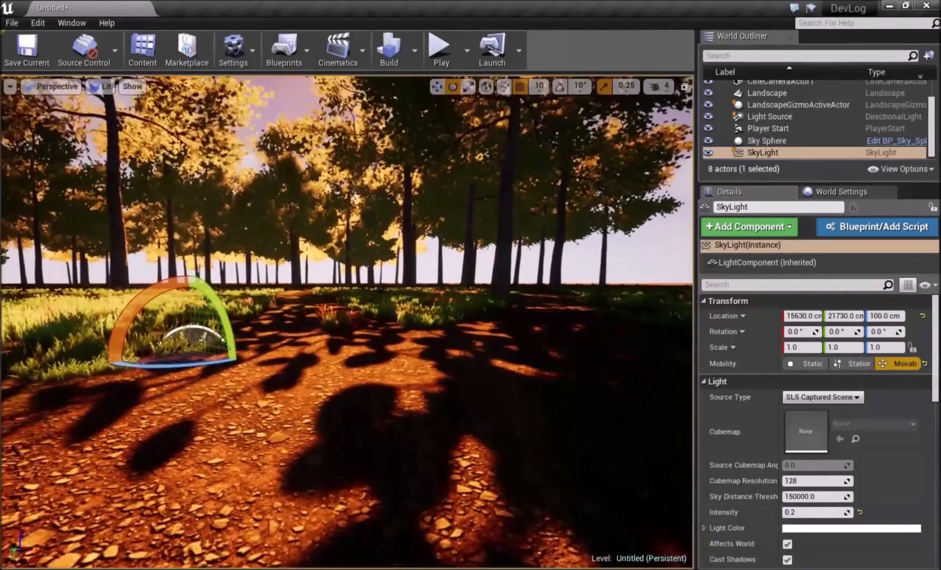
{"action": "right_click_drag", "start_coordinate": [346, 322], "coordinate": [438, 218]}
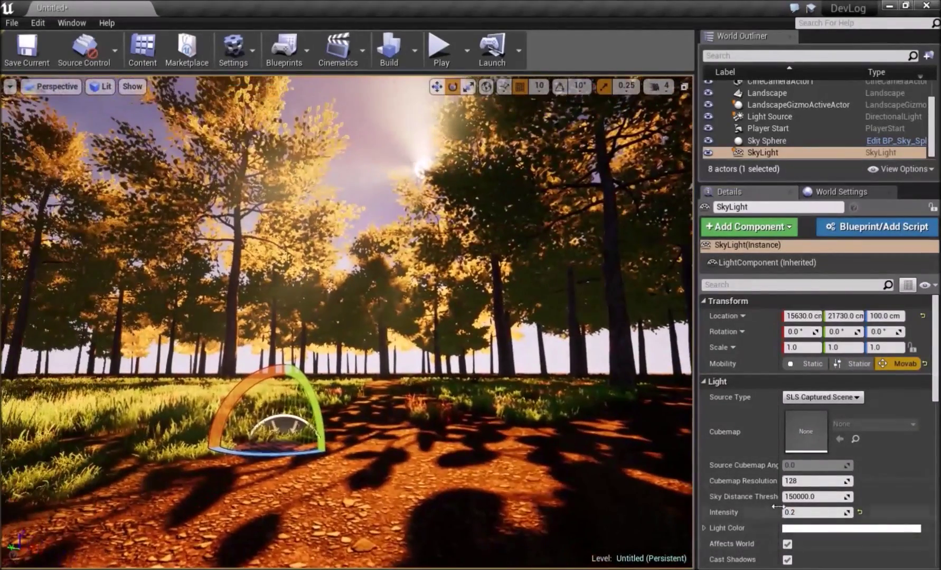
Step: Switch the SkyLight's Affects World option off and back on to compare the forest's lighting
{"action": "scroll", "coordinate": [791, 485], "scroll_direction": "down", "scroll_amount": 3}
{"action": "left_click", "coordinate": [787, 440]}
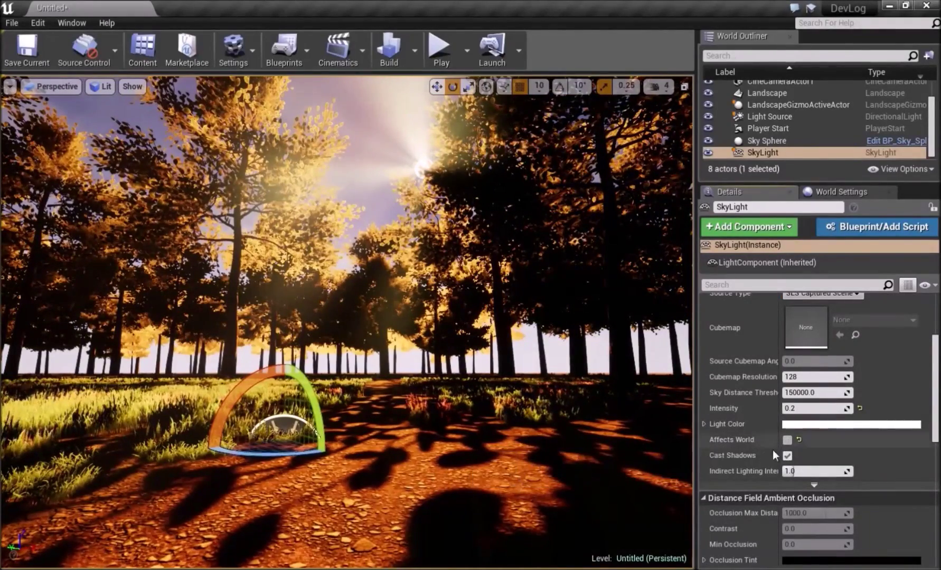
{"action": "left_click", "coordinate": [787, 441]}
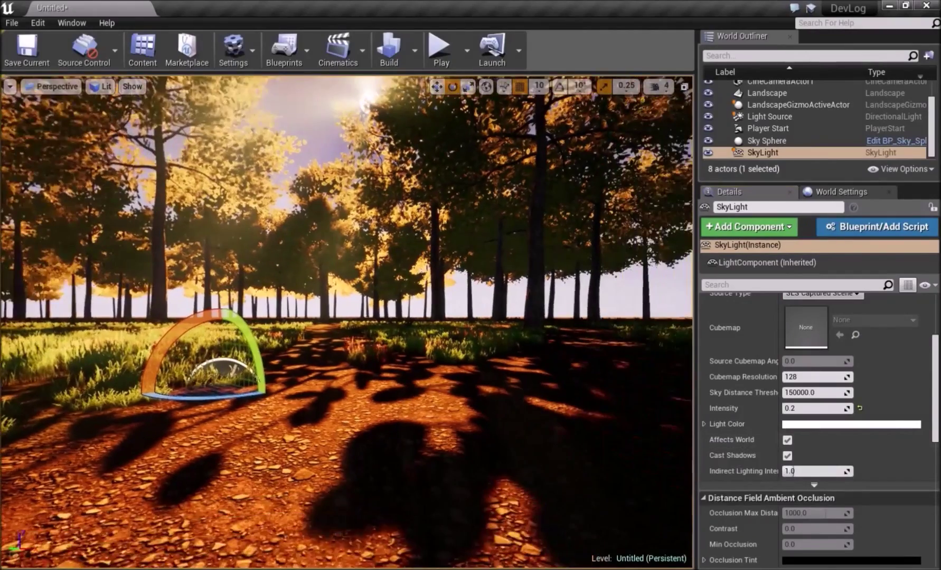
{"action": "right_click_drag", "start_coordinate": [346, 322], "coordinate": [365, 341]}
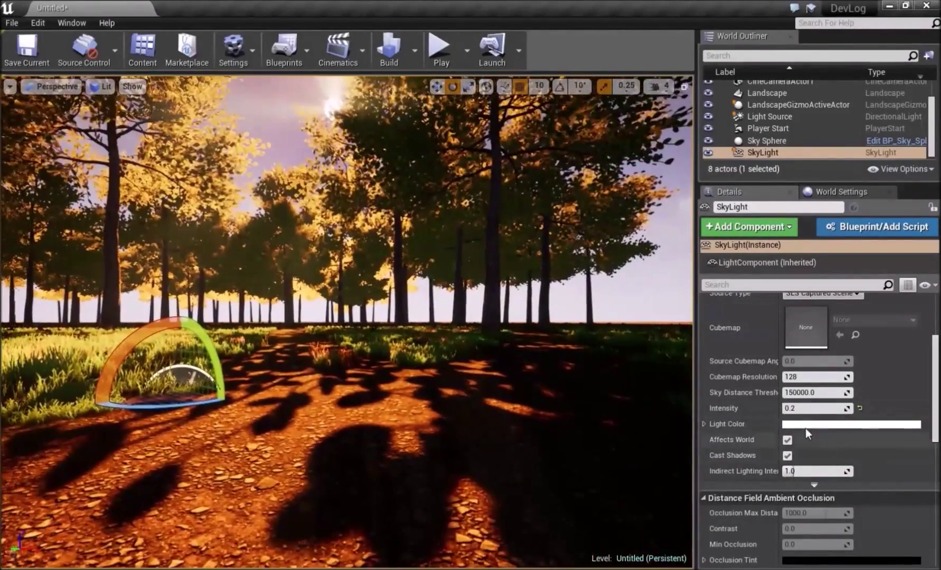
Step: Try a SkyLight intensity of 2 and check its effect on the trees and shadows
{"action": "left_click", "coordinate": [791, 408]}
{"action": "type", "text": "2"}
{"action": "key", "text": "Return"}
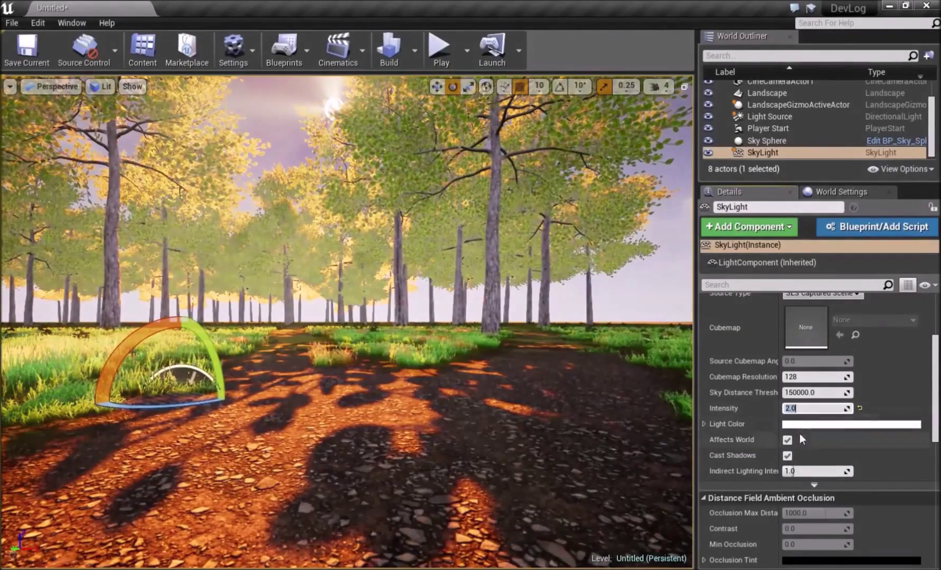
{"action": "right_click_drag", "start_coordinate": [346, 322], "coordinate": [429, 285]}
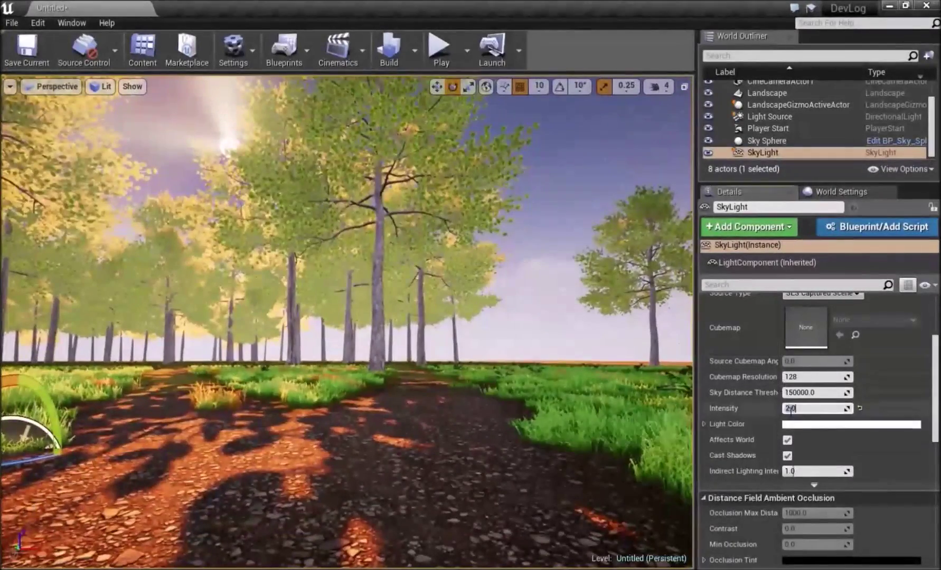
Step: Bring the SkyLight's intensity back down to a low level and clear the selection
{"action": "key", "text": "Return"}
{"action": "right_click_drag", "start_coordinate": [415, 382], "coordinate": [275, 423]}
{"action": "key", "text": "Escape"}
{"action": "right_click_drag", "start_coordinate": [338, 317], "coordinate": [364, 317]}
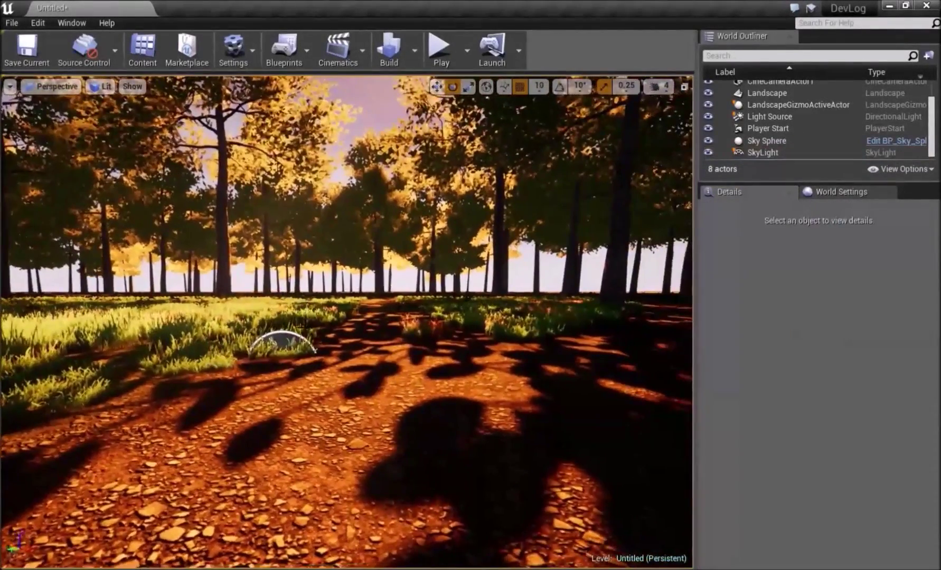
Step: Delete the Atmospheric Fog actor from the level
{"action": "scroll", "coordinate": [802, 103], "scroll_direction": "up", "scroll_amount": 2}
{"action": "left_click", "coordinate": [774, 98]}
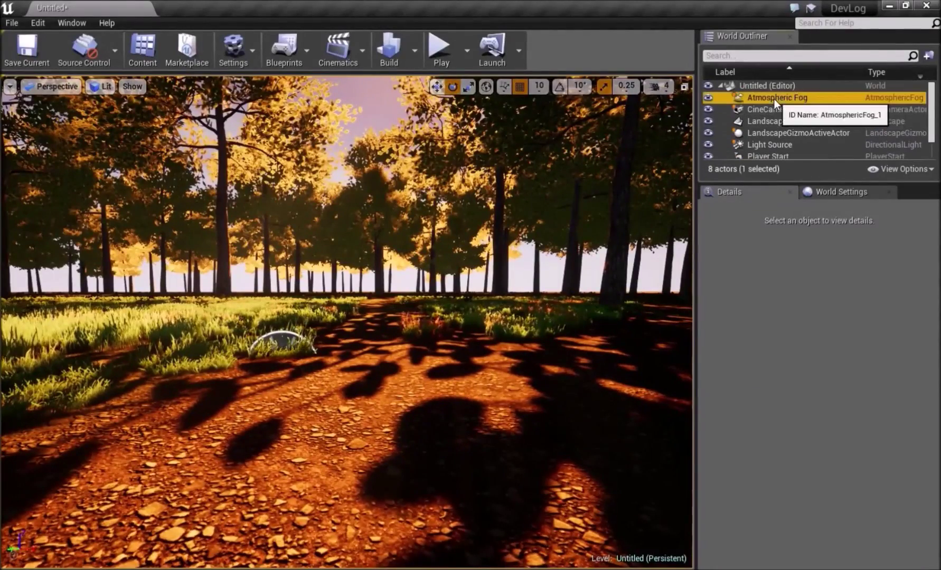
{"action": "right_click_drag", "start_coordinate": [455, 202], "coordinate": [586, 203]}
{"action": "right_click_drag", "start_coordinate": [456, 202], "coordinate": [453, 178]}
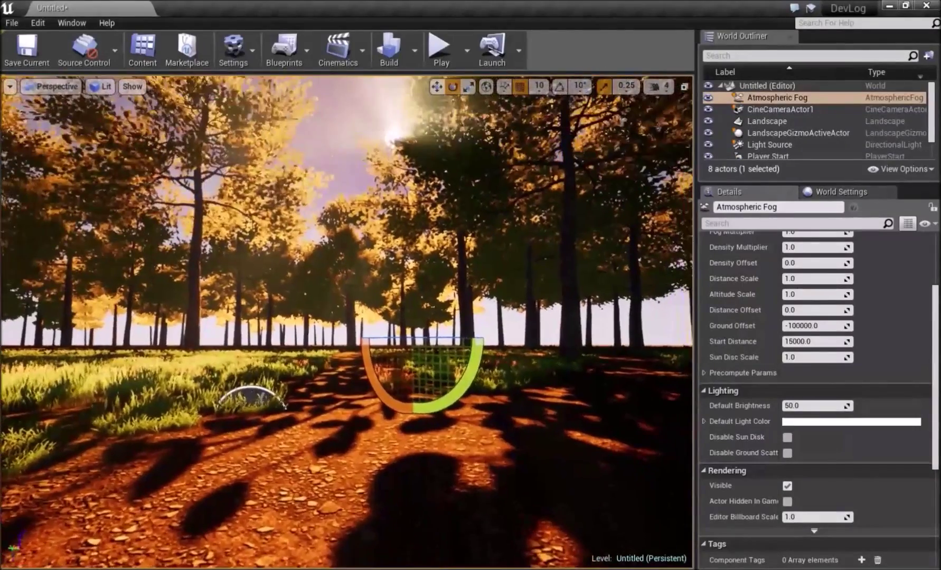
{"action": "key", "text": "Delete"}
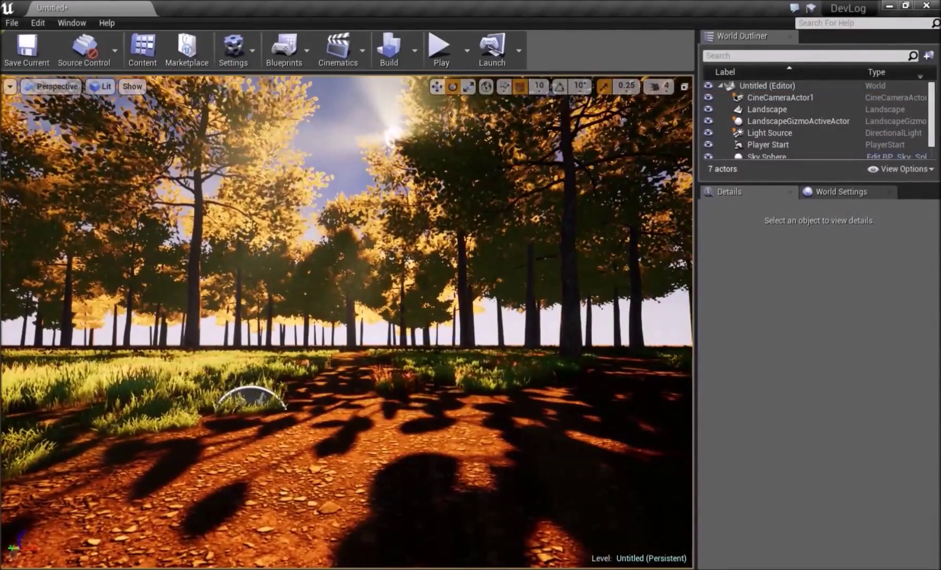
Step: Add an Exponential Height Fog from the visual effects, placing it above the grass near the SkyLight
{"action": "key", "text": "shift+1"}
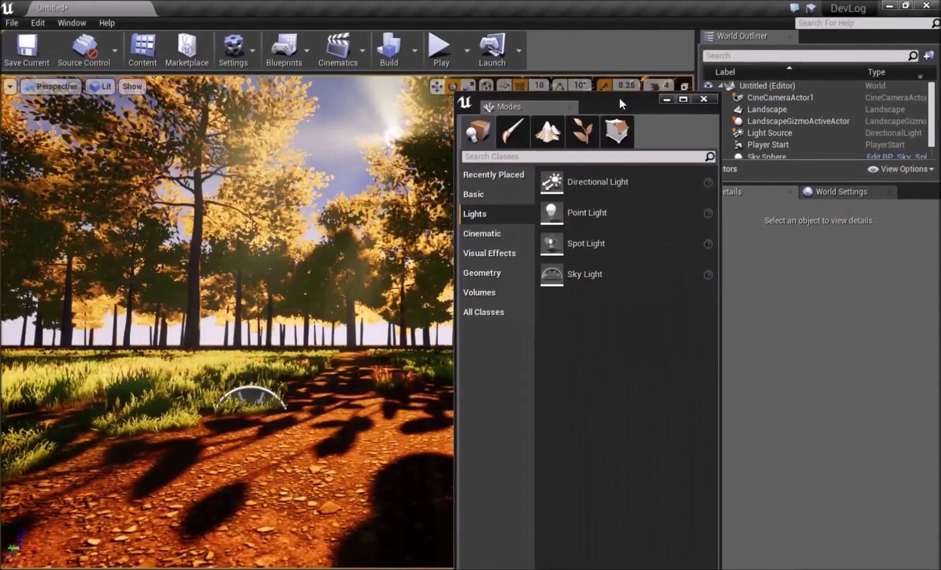
{"action": "left_click", "coordinate": [490, 254]}
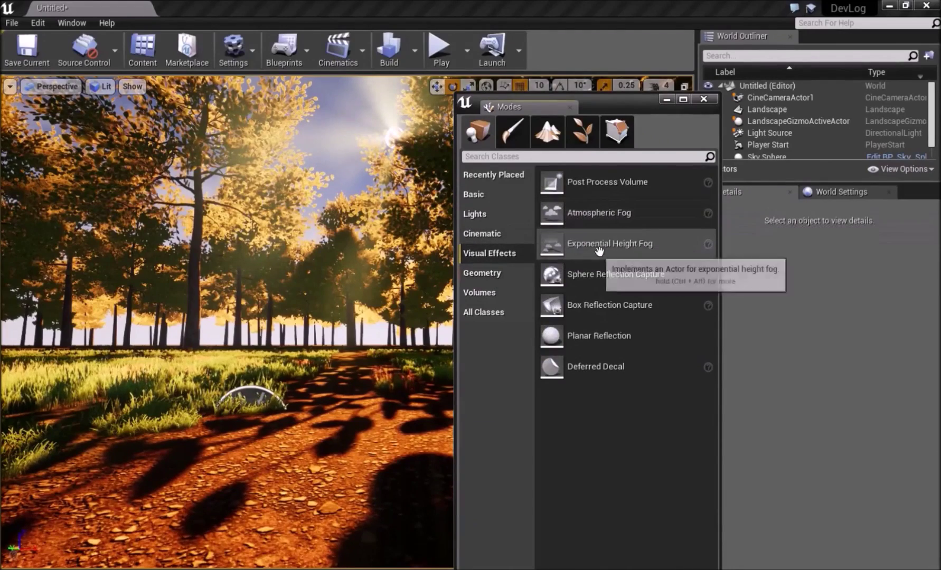
{"action": "left_click_drag", "start_coordinate": [576, 244], "coordinate": [271, 306]}
{"action": "left_click", "coordinate": [703, 98]}
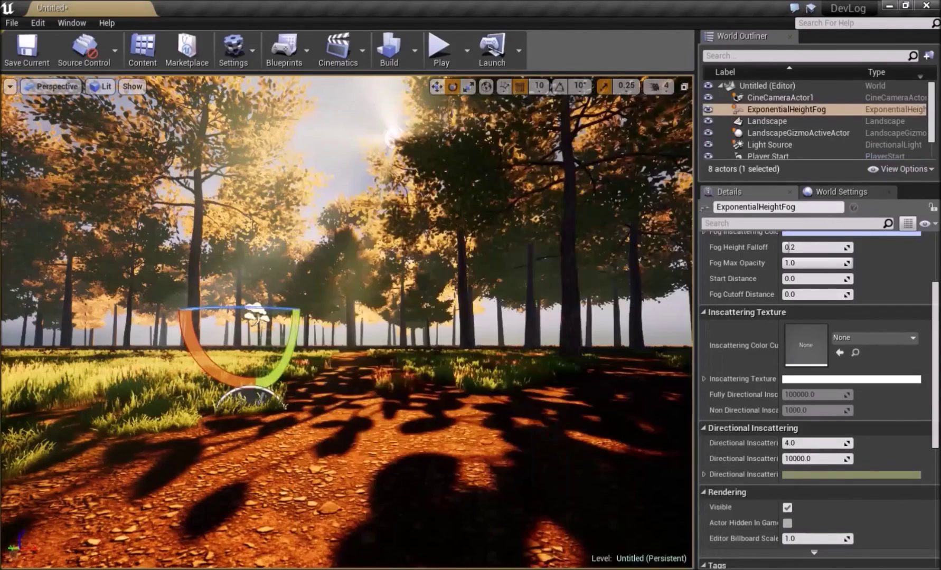
Step: Set the Exponential Height Fog's Start Distance to 1000
{"action": "scroll", "coordinate": [776, 282], "scroll_direction": "up", "scroll_amount": 3}
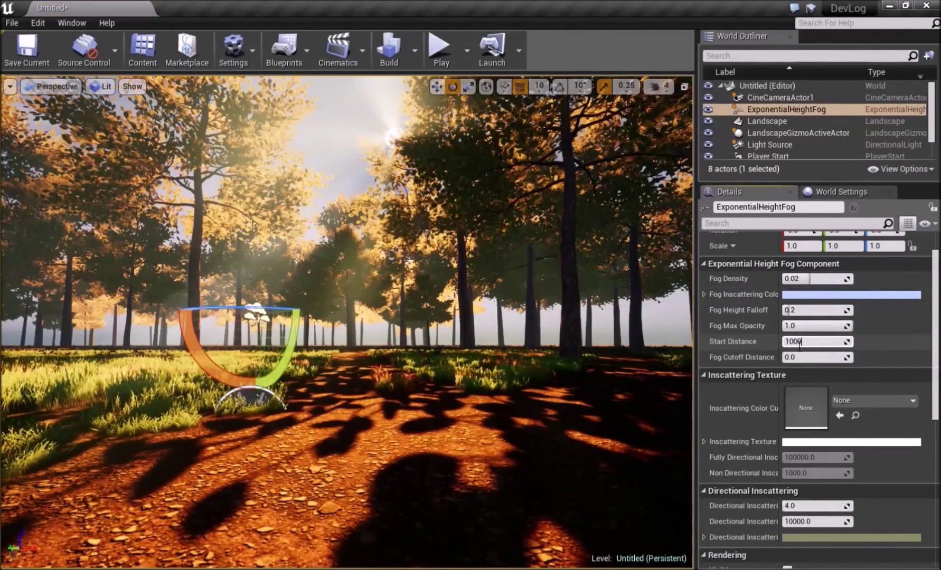
{"action": "right_click_drag", "start_coordinate": [528, 316], "coordinate": [526, 343]}
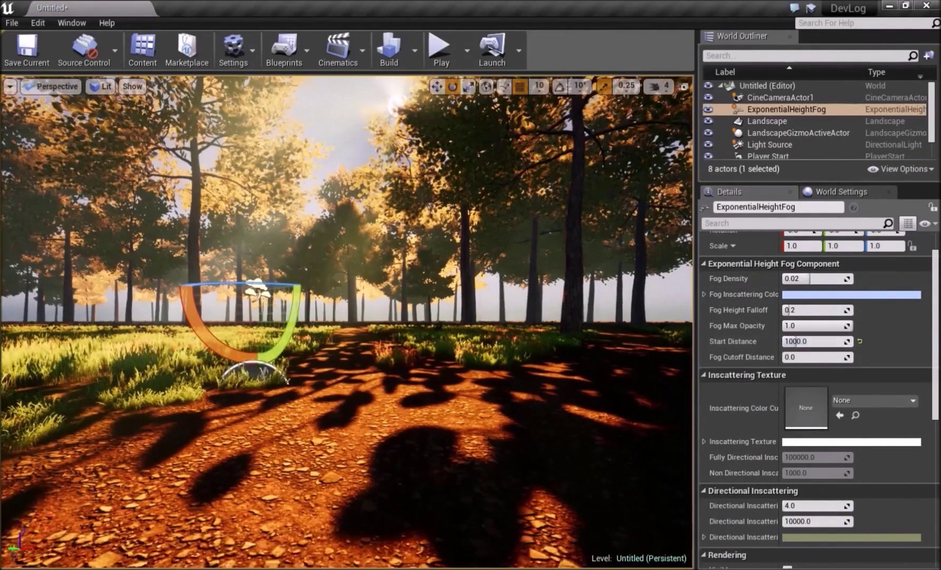
Step: Set the Fog Density to about 0.0156 and adjust the Fog Height Falloff, trying 0.001 before settling on about 1.1
{"action": "left_click_drag", "start_coordinate": [812, 310], "coordinate": [786, 314]}
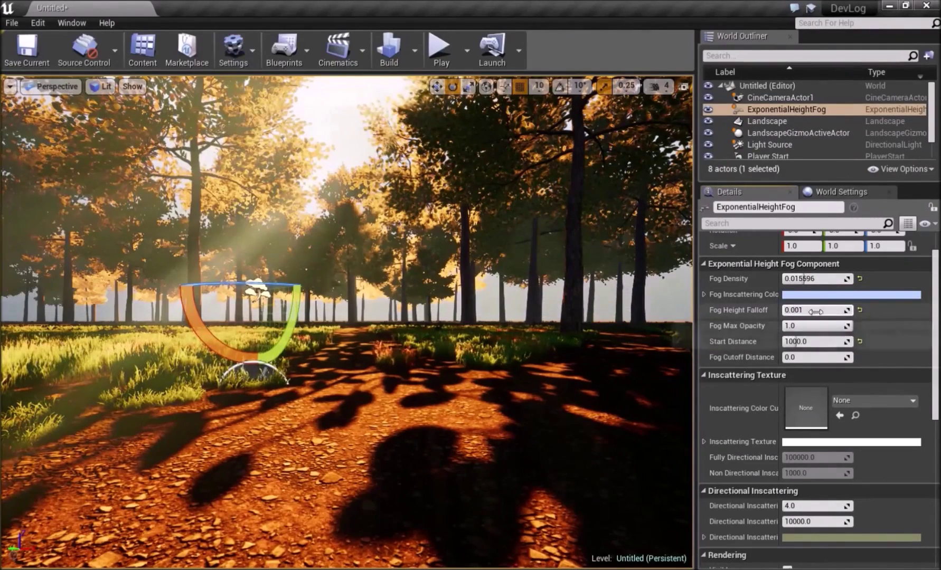
{"action": "right_click_drag", "start_coordinate": [457, 320], "coordinate": [454, 277]}
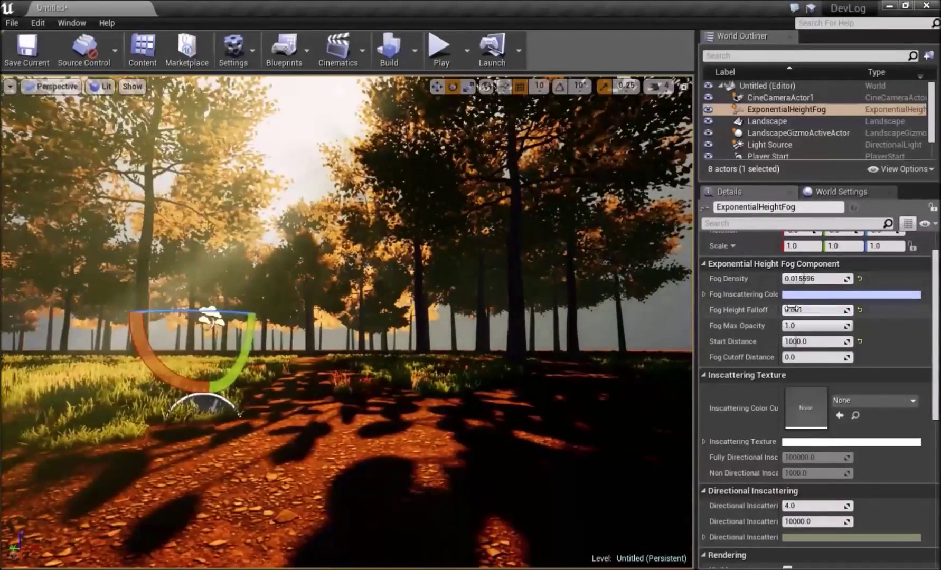
{"action": "left_click_drag", "start_coordinate": [791, 309], "coordinate": [816, 310]}
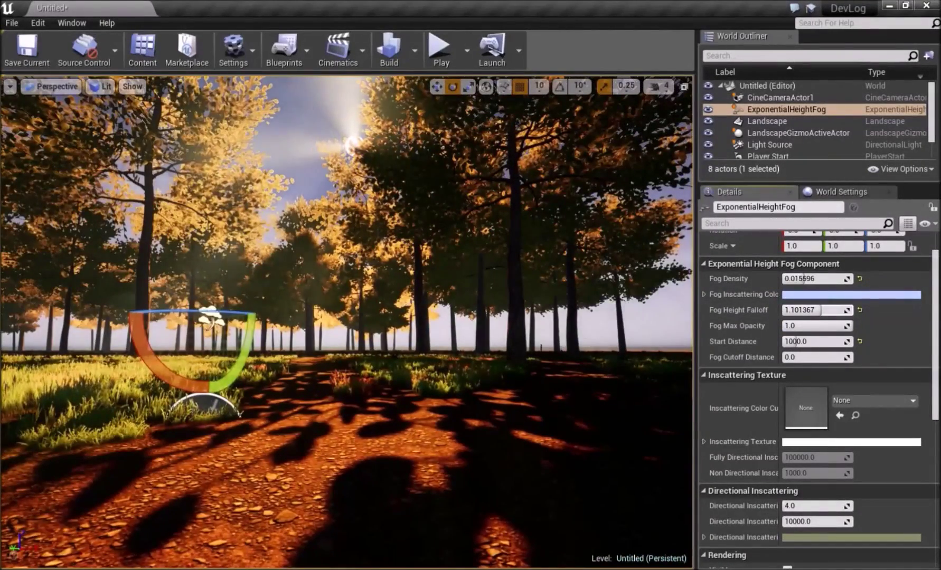
Step: Add a Post Process Volume to the level, placing it over the dirt path in front of the trees
{"action": "right_click_drag", "start_coordinate": [457, 317], "coordinate": [409, 370]}
{"action": "right_click_drag", "start_coordinate": [409, 317], "coordinate": [435, 272]}
{"action": "key", "text": "Escape"}
{"action": "right_click_drag", "start_coordinate": [322, 311], "coordinate": [322, 330]}
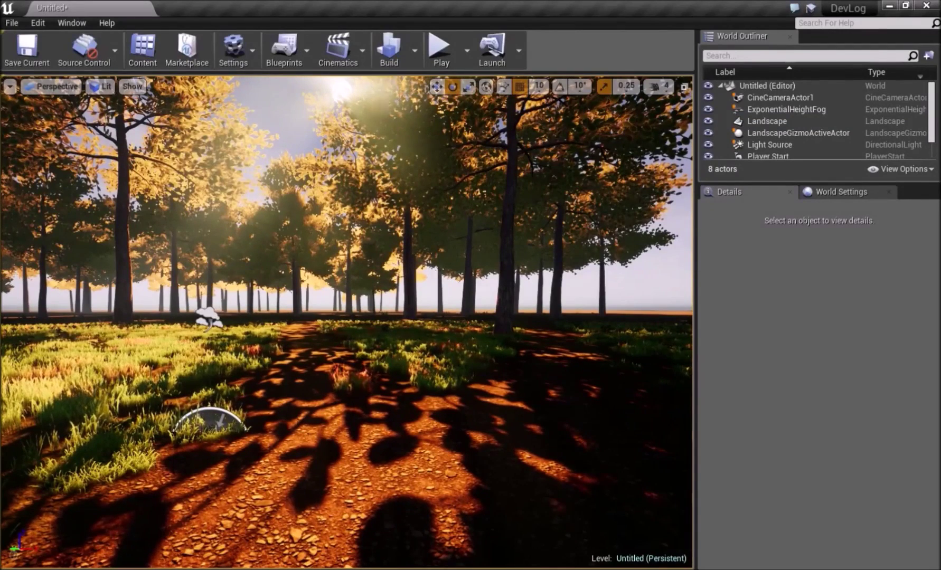
{"action": "left_click_drag", "start_coordinate": [2, 441], "coordinate": [383, 418]}
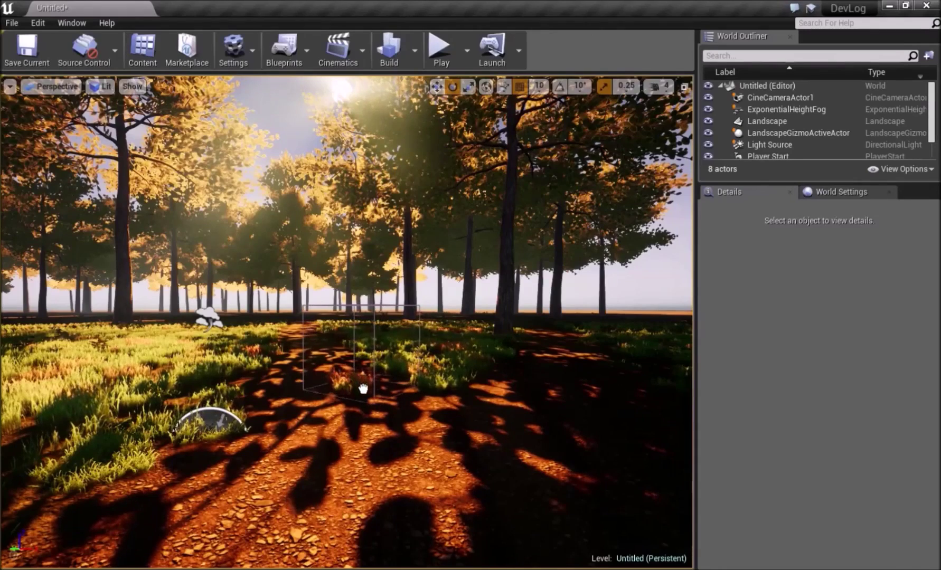
{"action": "left_click_drag", "start_coordinate": [362, 389], "coordinate": [363, 389]}
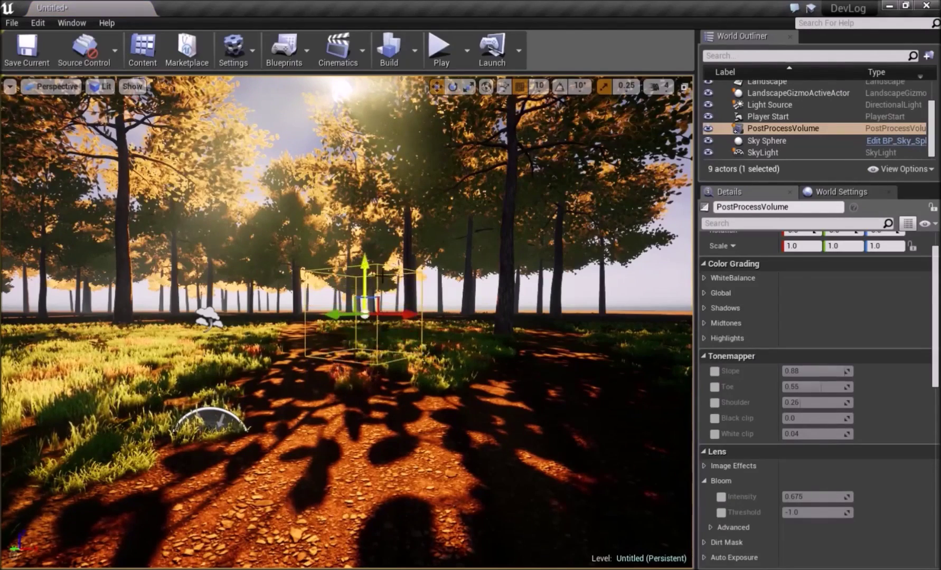
{"action": "mouse_move", "coordinate": [1, 158]}
{"action": "left_mouse_down"}
{"action": "mouse_move", "coordinate": [516, 143]}
{"action": "mouse_move", "coordinate": [0, 161]}
{"action": "left_mouse_up"}
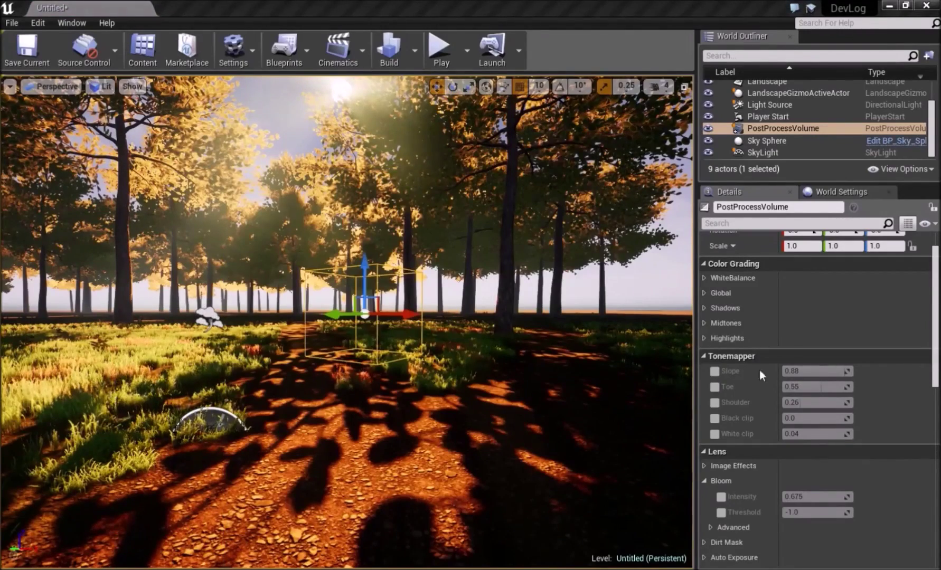
Step: Make the Post Process Volume unbound so it affects the whole level
{"action": "scroll", "coordinate": [755, 399], "scroll_direction": "up", "scroll_amount": 2}
{"action": "scroll", "coordinate": [770, 396], "scroll_direction": "down", "scroll_amount": 12}
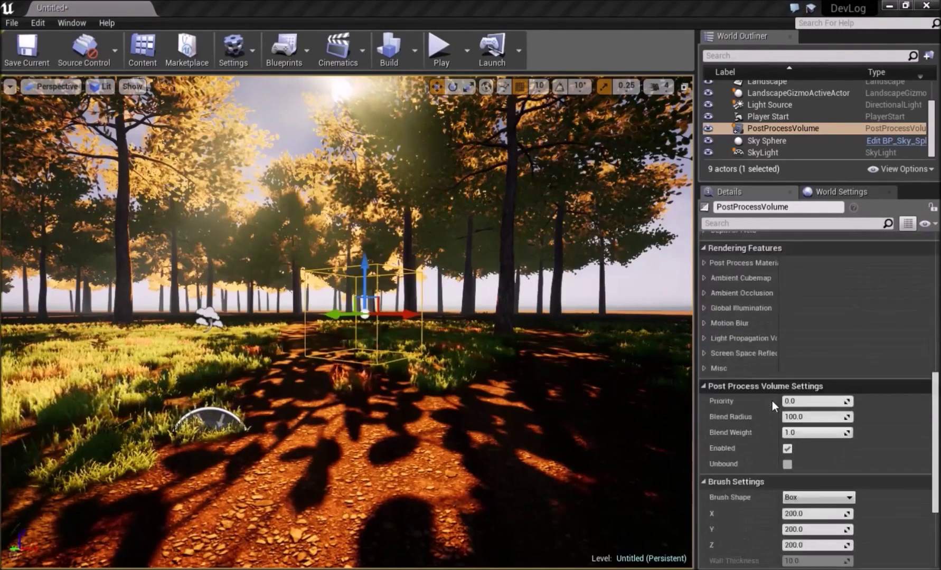
{"action": "left_click", "coordinate": [788, 359]}
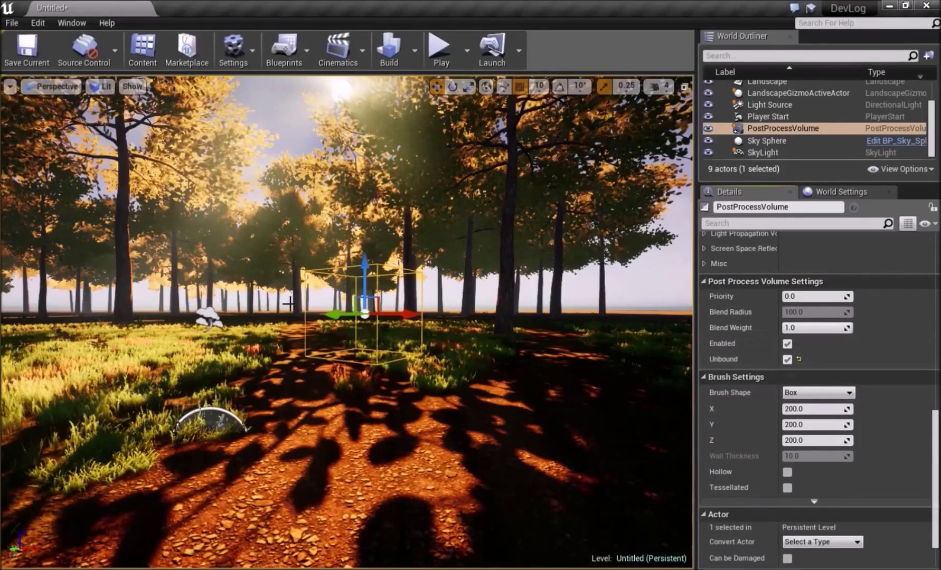
Step: Enable the Tonemapper overrides for Slope, Toe, Shoulder, Black clip and White clip on the Post Process Volume
{"action": "scroll", "coordinate": [886, 384], "scroll_direction": "up", "scroll_amount": 10}
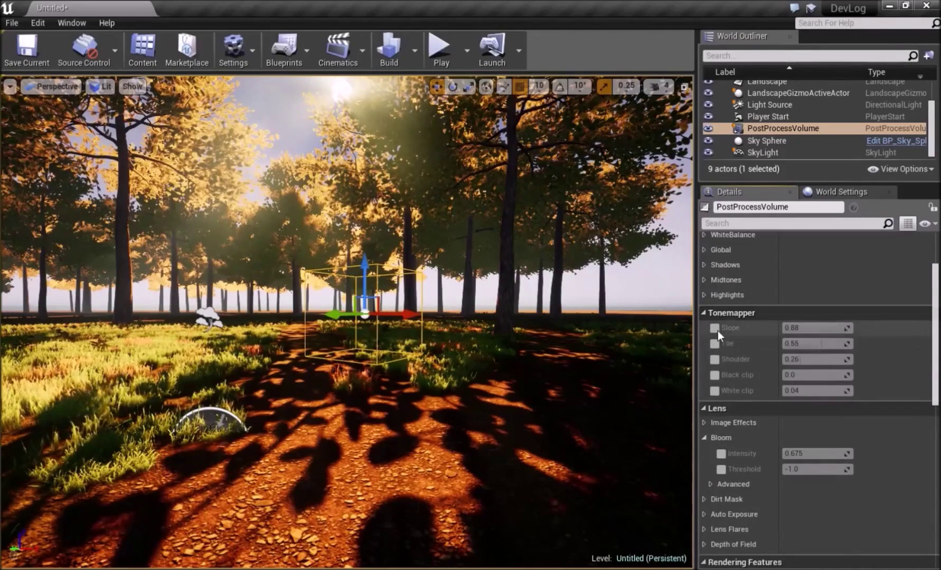
{"action": "left_click", "coordinate": [714, 328]}
{"action": "left_click", "coordinate": [714, 343]}
{"action": "left_click", "coordinate": [714, 359]}
{"action": "left_click", "coordinate": [714, 375]}
{"action": "left_click", "coordinate": [716, 390]}
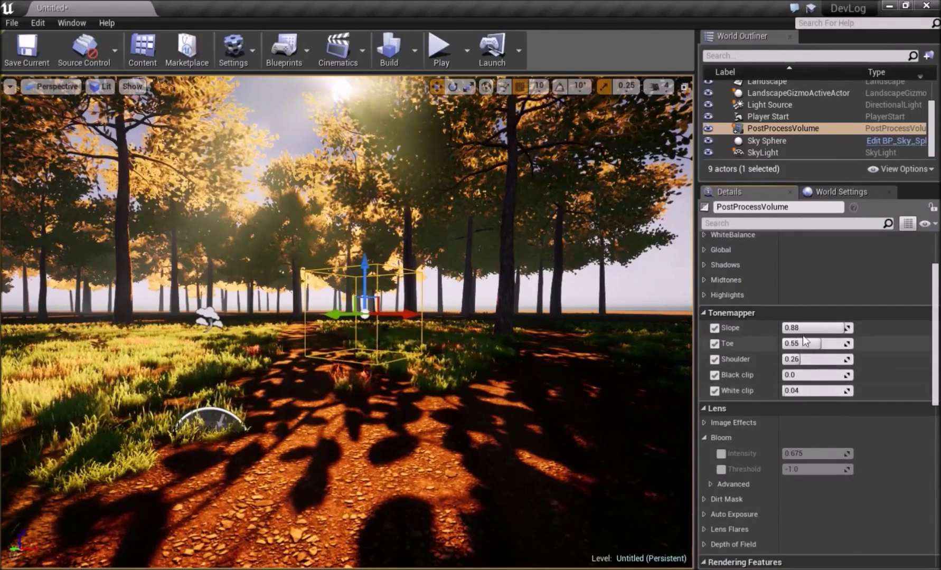
Step: Set the Tonemapper's Slope to 1, Toe, Shoulder and Black clip to 0, and White clip to 1
{"action": "left_click", "coordinate": [800, 328]}
{"action": "type", "text": "1"}
{"action": "left_click", "coordinate": [804, 344]}
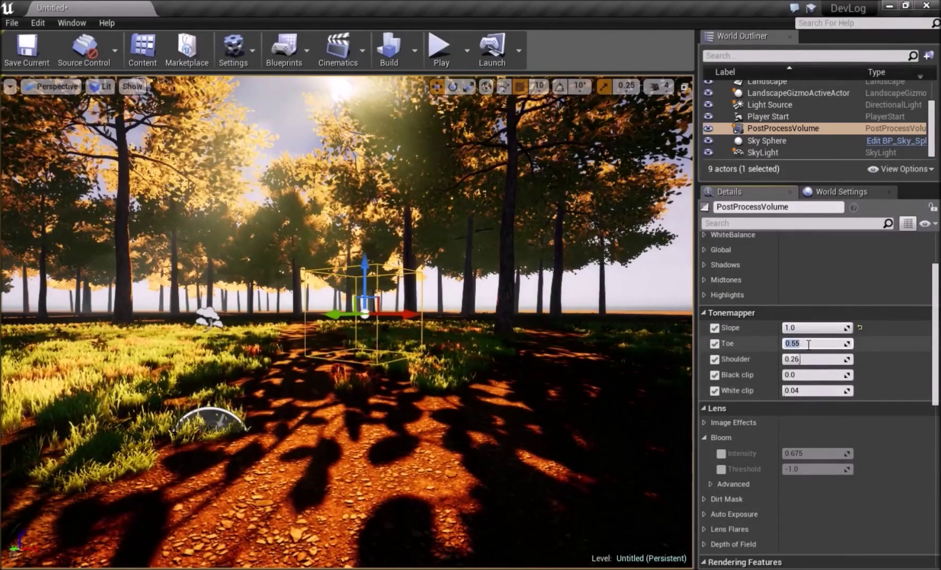
{"action": "type", "text": "0"}
{"action": "left_click", "coordinate": [803, 359]}
{"action": "type", "text": "0"}
{"action": "left_click", "coordinate": [804, 380]}
{"action": "type", "text": "0"}
{"action": "left_click", "coordinate": [804, 390]}
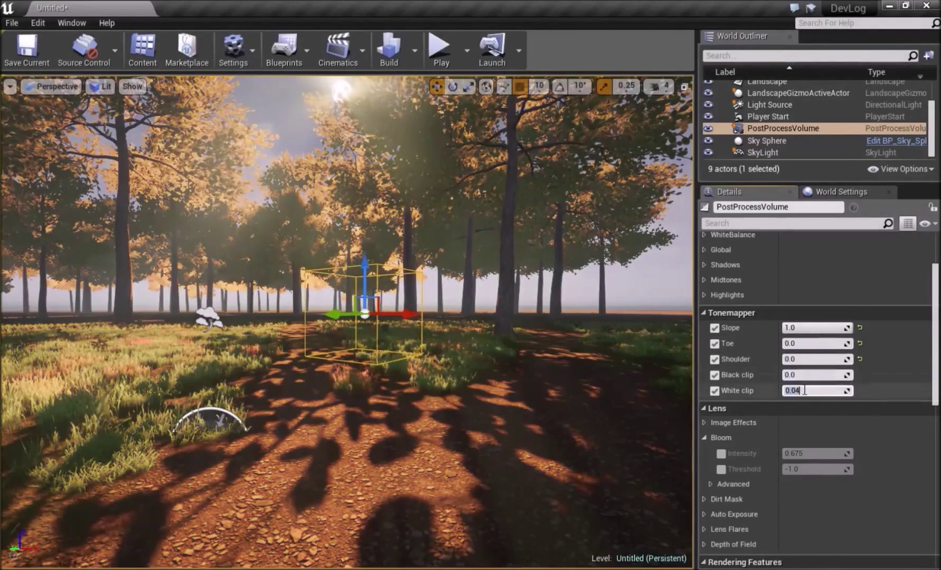
{"action": "right_click_drag", "start_coordinate": [528, 343], "coordinate": [457, 328]}
{"action": "key", "text": "Escape"}
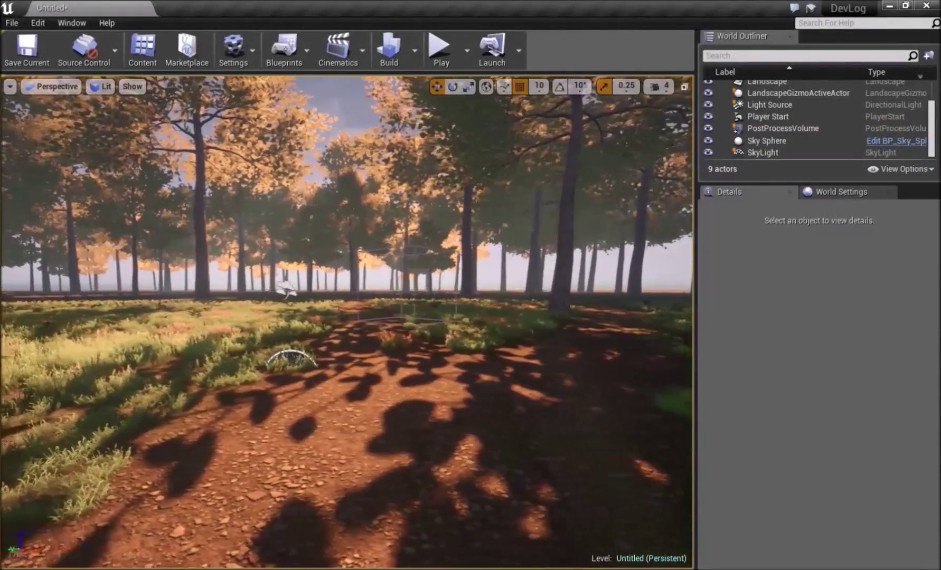
Step: Enable the Post Process Volume's Bloom Intensity override, lower the intensity, and collapse the Bloom settings
{"action": "left_click", "coordinate": [415, 299]}
{"action": "right_click_drag", "start_coordinate": [416, 300], "coordinate": [388, 252]}
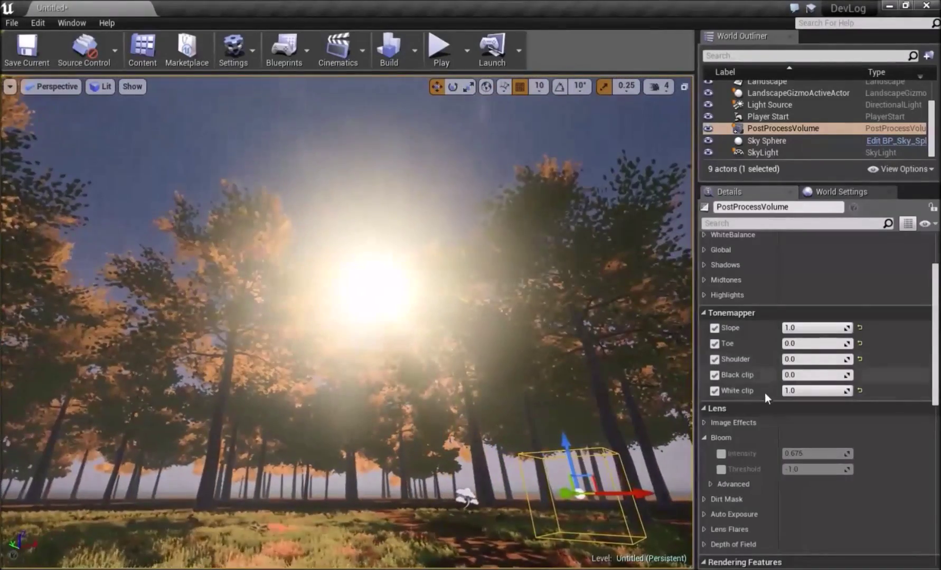
{"action": "scroll", "coordinate": [765, 392], "scroll_direction": "down", "scroll_amount": 5}
{"action": "left_click", "coordinate": [721, 348]}
{"action": "left_click_drag", "start_coordinate": [813, 348], "coordinate": [776, 348]}
{"action": "right_click_drag", "start_coordinate": [361, 395], "coordinate": [416, 396]}
{"action": "right_click_drag", "start_coordinate": [414, 322], "coordinate": [445, 316]}
{"action": "left_click", "coordinate": [705, 333]}
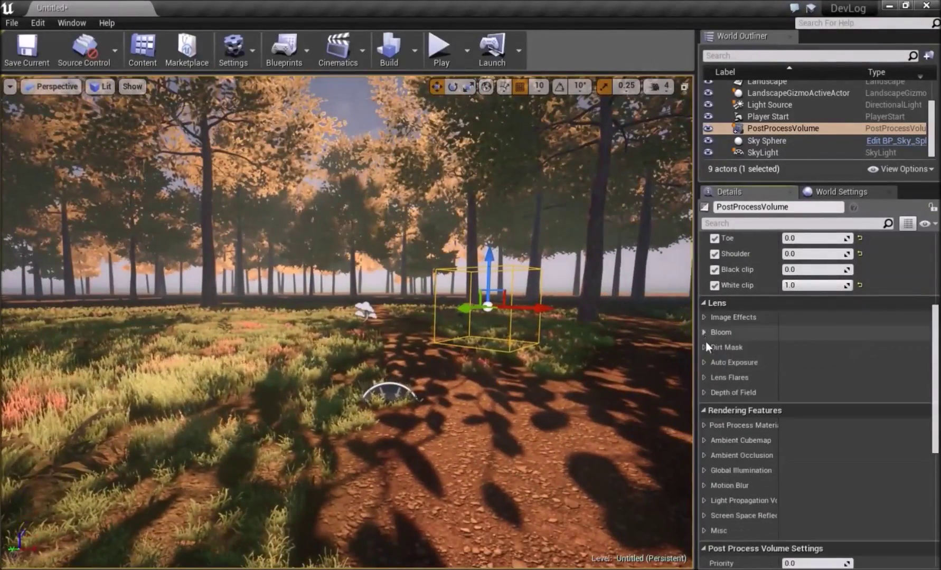
Step: Look through the Post Process Volume's Lens, Rendering Features, Tonemapper and Color Grading settings
{"action": "scroll", "coordinate": [709, 345], "scroll_direction": "down", "scroll_amount": 2}
{"action": "left_click", "coordinate": [704, 323]}
{"action": "left_click", "coordinate": [704, 323]}
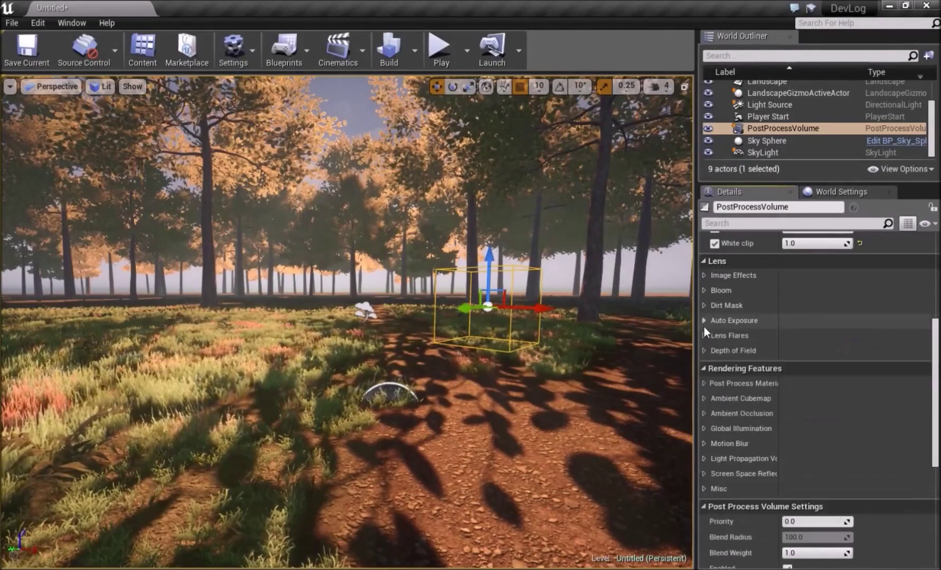
{"action": "scroll", "coordinate": [707, 350], "scroll_direction": "down", "scroll_amount": 3}
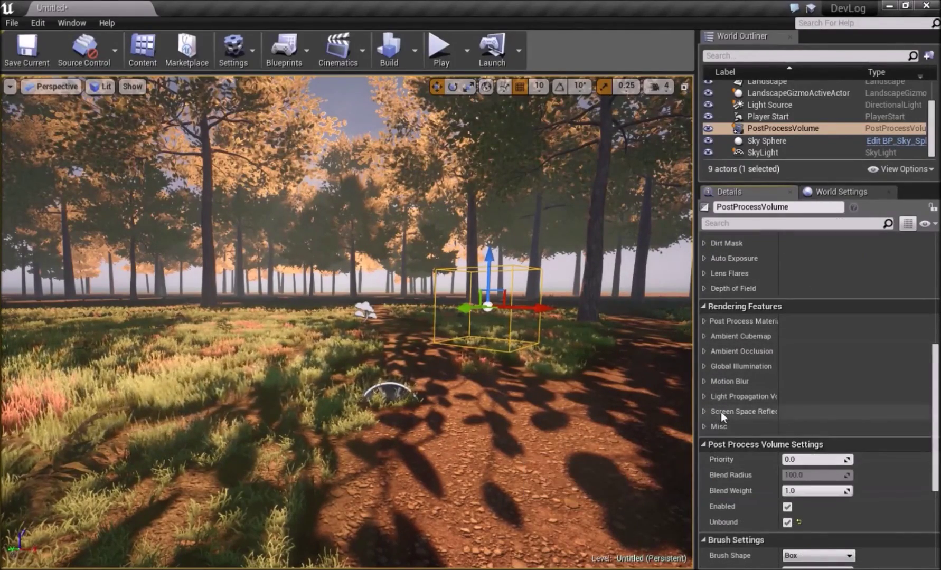
{"action": "scroll", "coordinate": [721, 412], "scroll_direction": "up", "scroll_amount": 5}
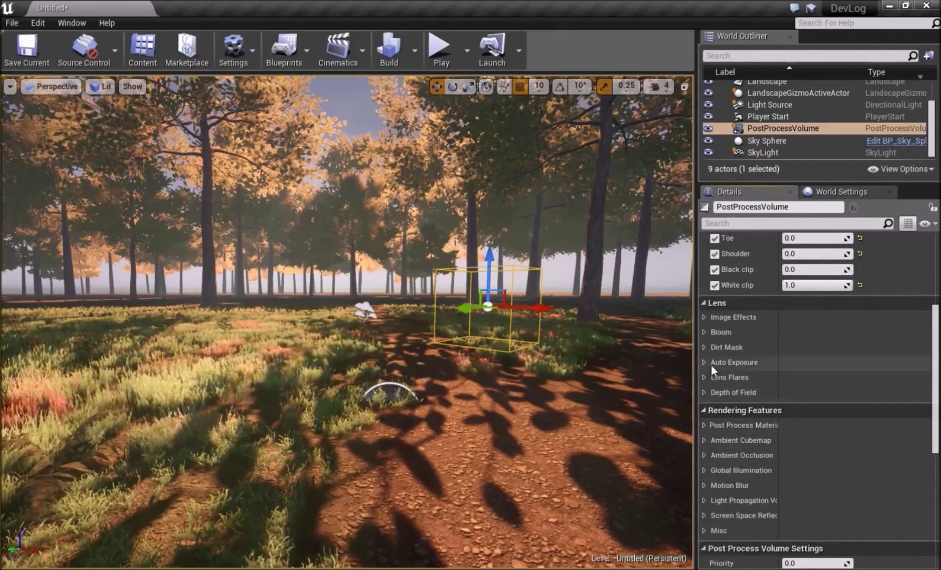
{"action": "scroll", "coordinate": [703, 360], "scroll_direction": "up", "scroll_amount": 2}
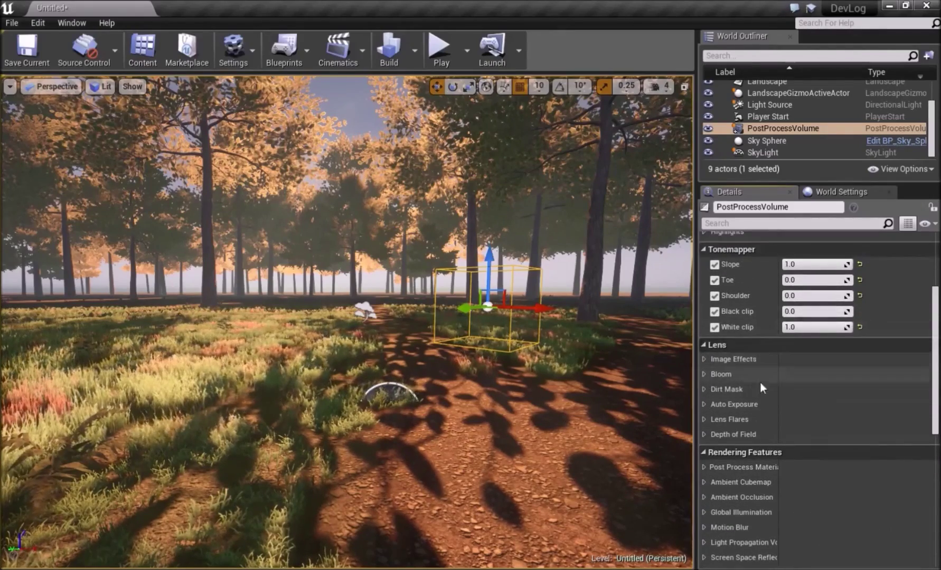
{"action": "scroll", "coordinate": [760, 382], "scroll_direction": "up", "scroll_amount": 4}
{"action": "scroll", "coordinate": [770, 386], "scroll_direction": "up", "scroll_amount": 3}
Step: Inspect the sun glow, tree shadows and fog across the forest, then view the scene full screen
{"action": "right_click_drag", "start_coordinate": [336, 294], "coordinate": [336, 255]}
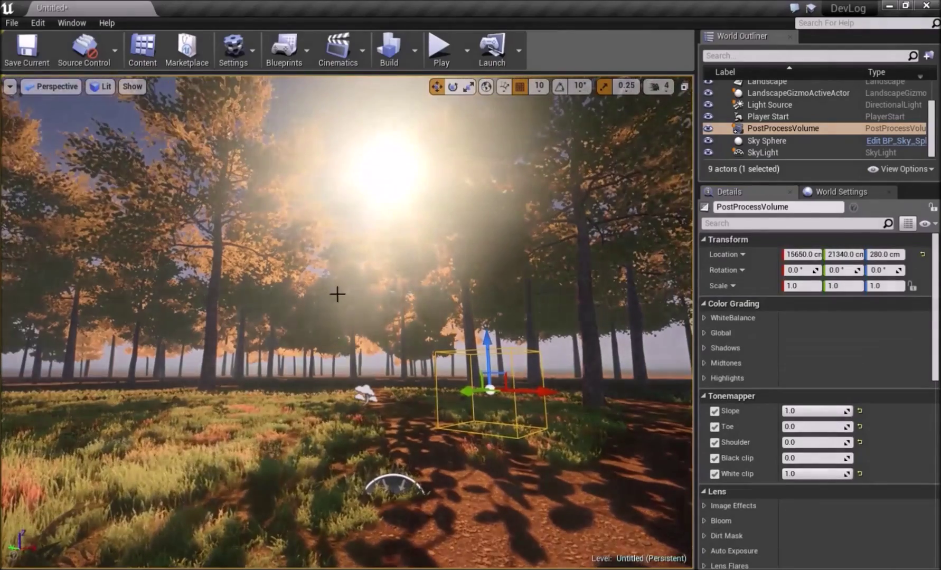
{"action": "right_click_drag", "start_coordinate": [335, 294], "coordinate": [379, 322]}
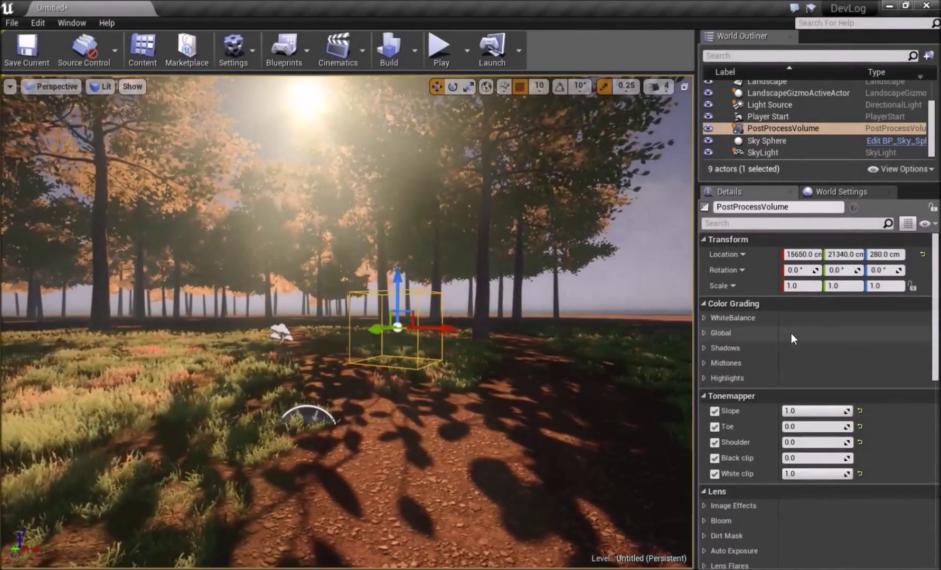
{"action": "right_click_drag", "start_coordinate": [476, 317], "coordinate": [471, 249]}
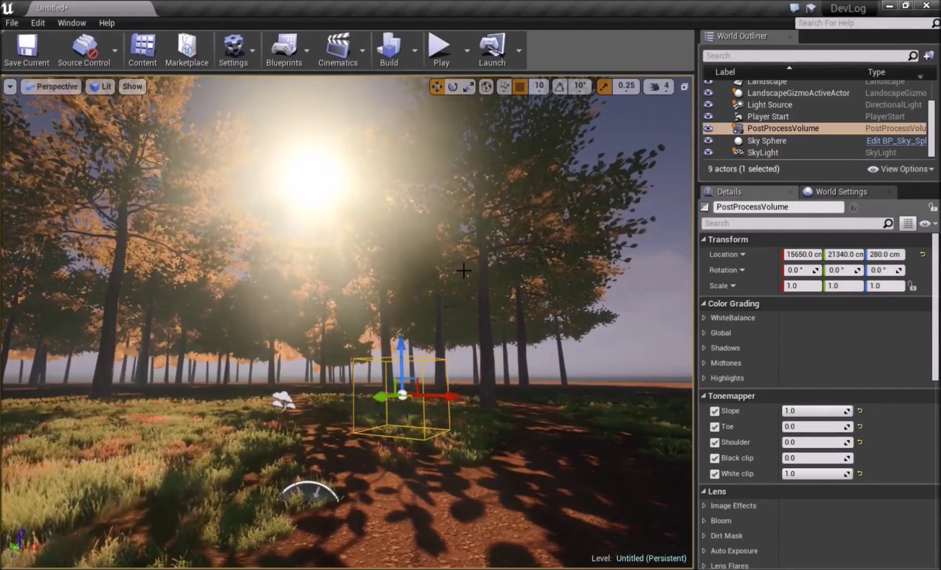
{"action": "mouse_move", "coordinate": [463, 271]}
{"action": "right_mouse_down"}
{"action": "mouse_move", "coordinate": [660, 245]}
{"action": "mouse_move", "coordinate": [431, 264]}
{"action": "mouse_move", "coordinate": [422, 235]}
{"action": "mouse_move", "coordinate": [296, 264]}
{"action": "mouse_move", "coordinate": [338, 332]}
{"action": "mouse_move", "coordinate": [458, 284]}
{"action": "mouse_move", "coordinate": [458, 261]}
{"action": "mouse_move", "coordinate": [457, 296]}
{"action": "mouse_move", "coordinate": [457, 258]}
{"action": "mouse_move", "coordinate": [457, 270]}
{"action": "right_mouse_up"}
{"action": "key", "text": "F11"}
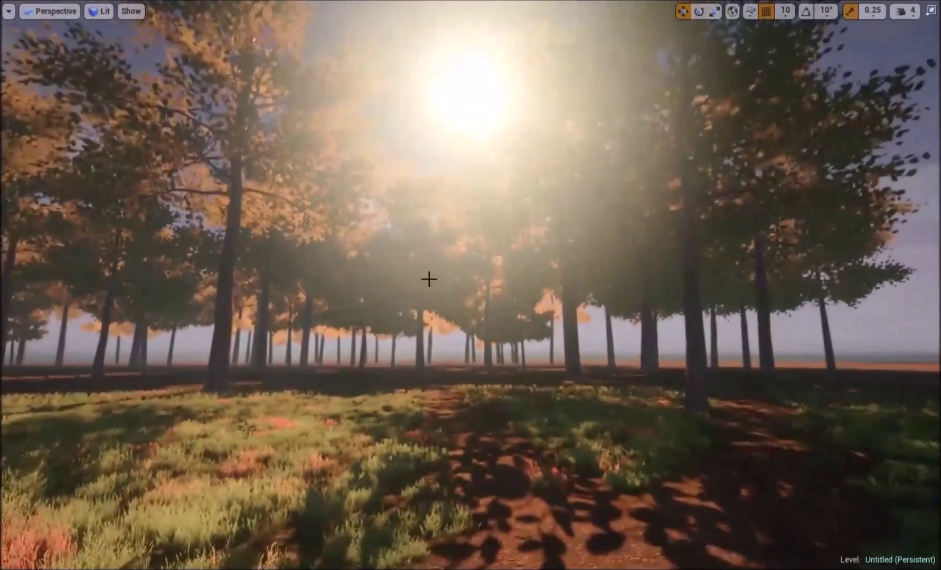